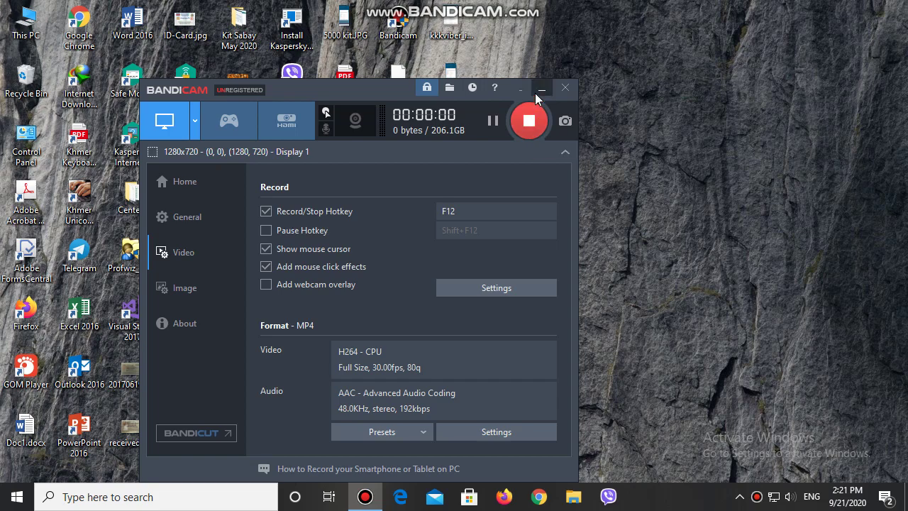
# Step: In a new File Explorer window, browse to New Volume (D:)\Veasna_Docs\2020\9 September
pyautogui.click(543, 88)
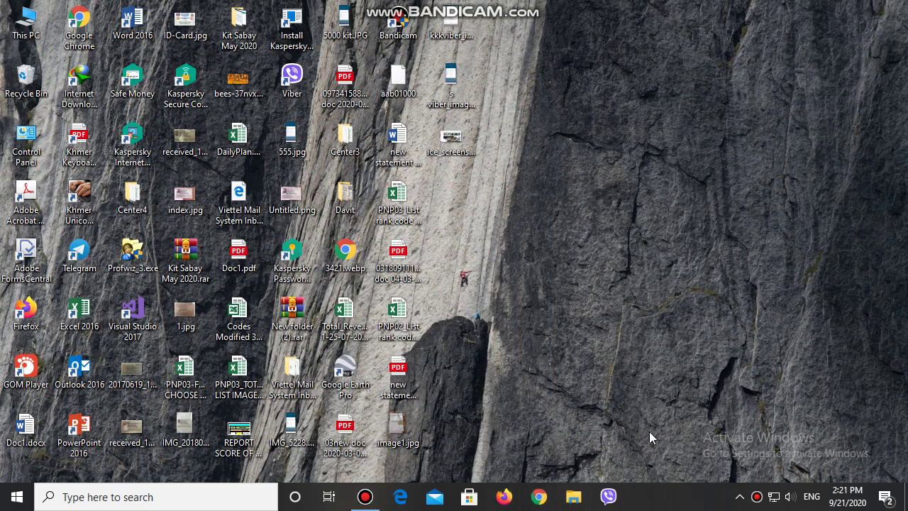
pyautogui.press('super+e')
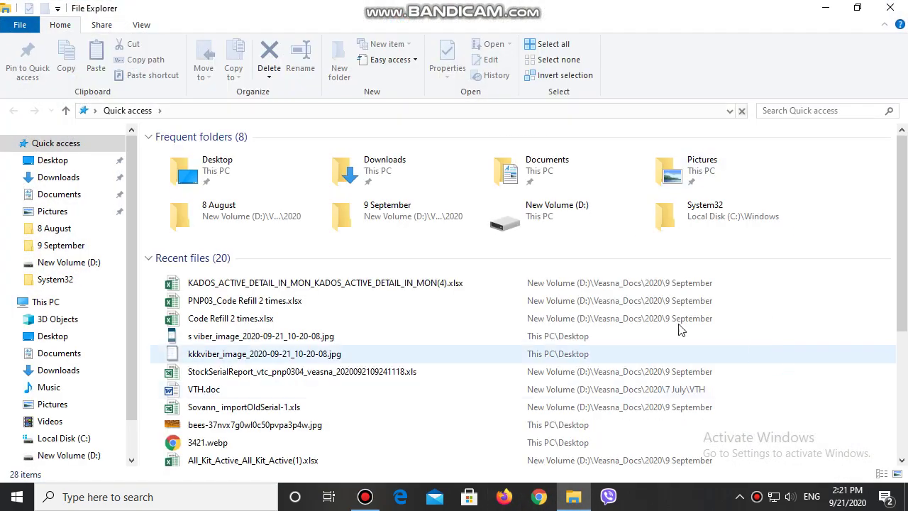
pyautogui.scroll(-3, 276, 316)
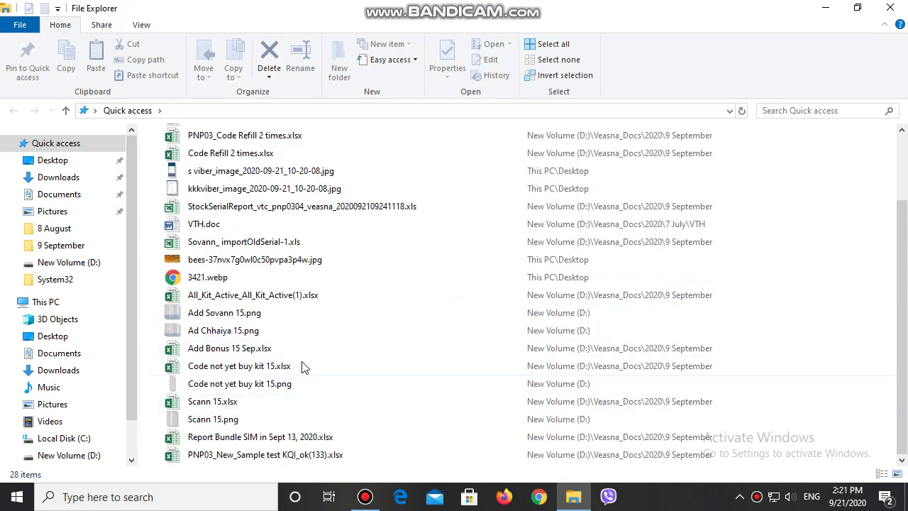
pyautogui.click(57, 455)
pyautogui.doubleClick(865, 398)
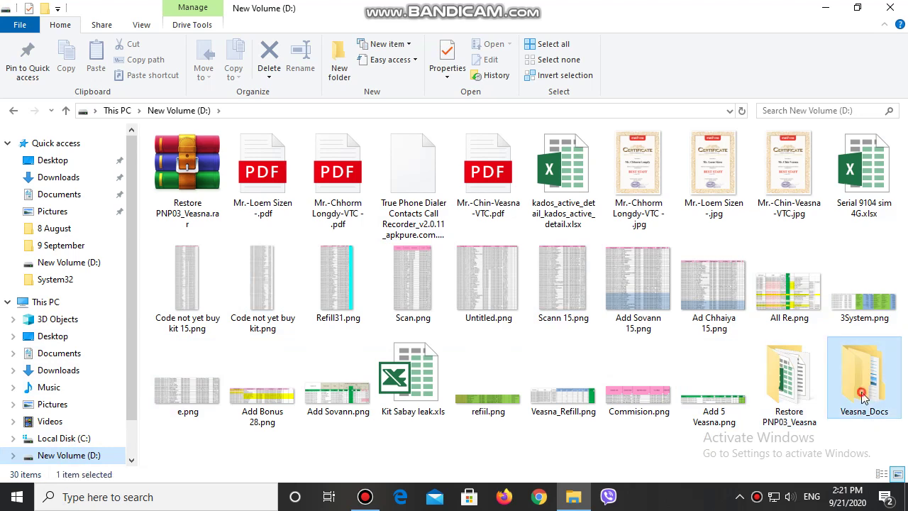
pyautogui.doubleClick(203, 171)
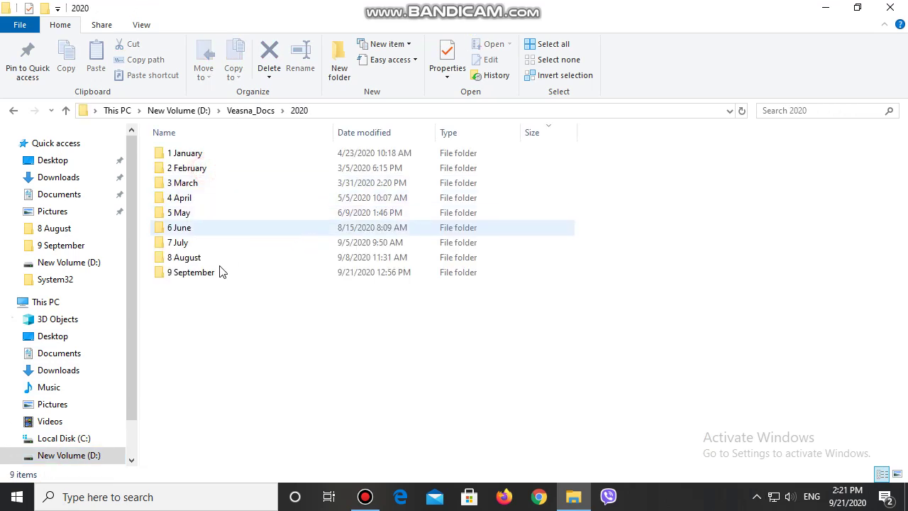
pyautogui.doubleClick(196, 276)
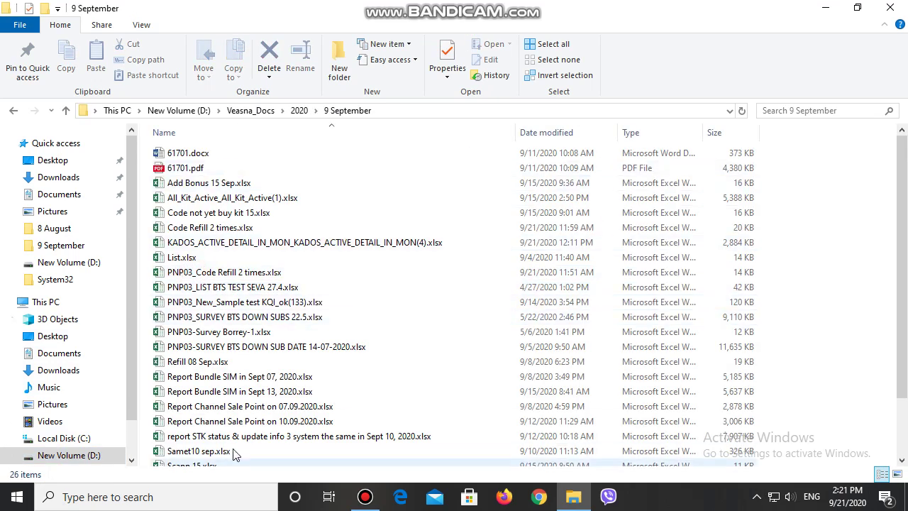
pyautogui.scroll(-2, 238, 385)
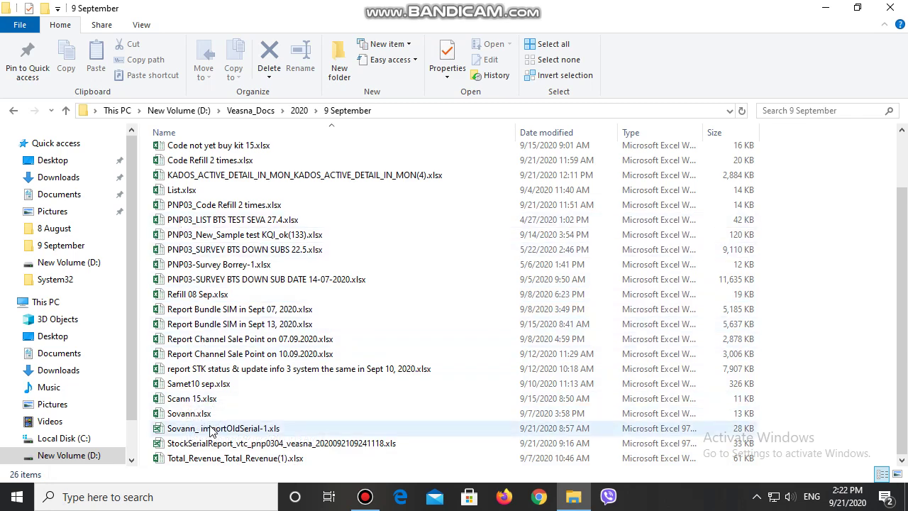
pyautogui.doubleClick(217, 430)
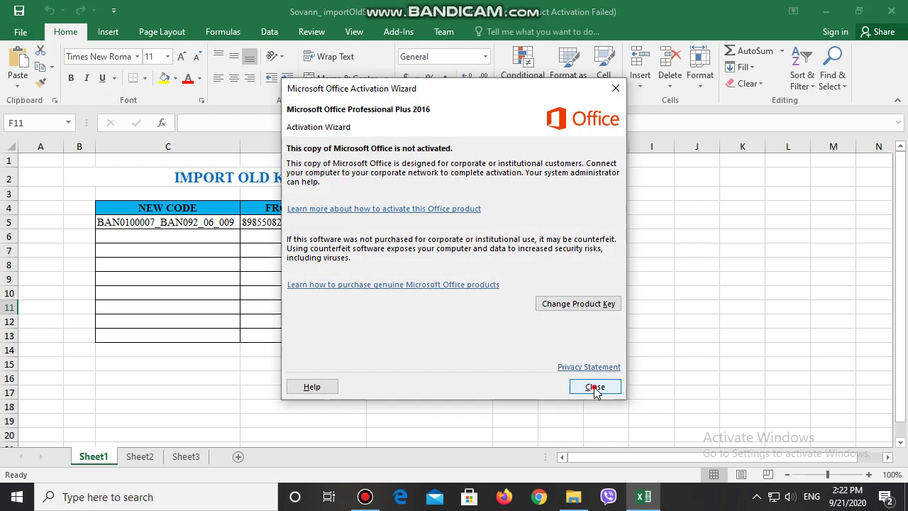
pyautogui.click(595, 385)
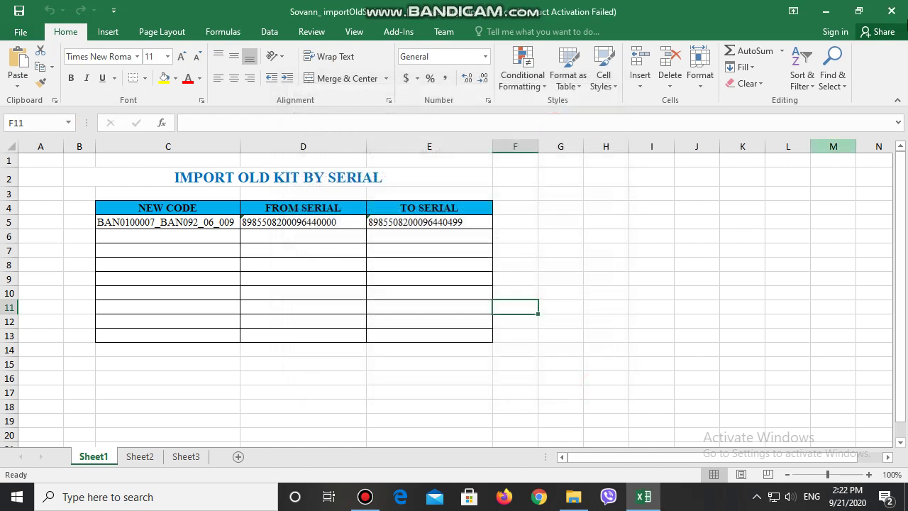
pyautogui.click(892, 11)
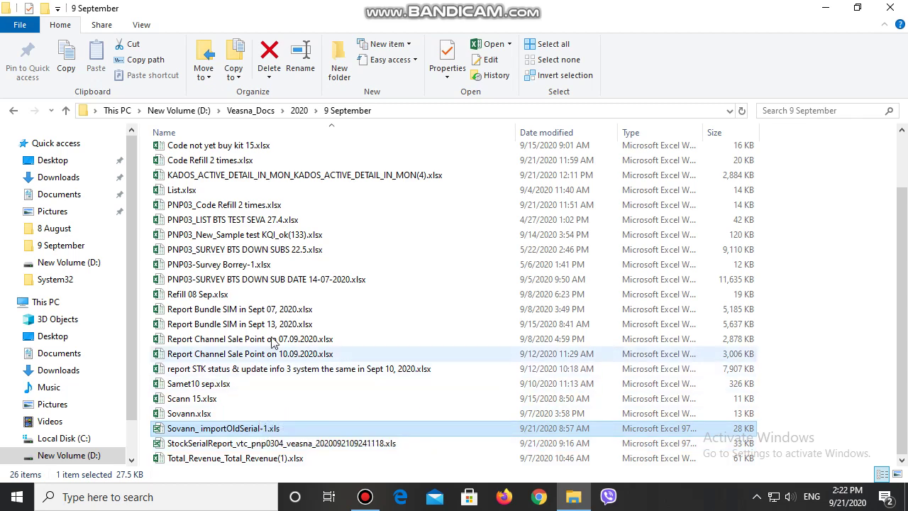
pyautogui.scroll(2, 284, 298)
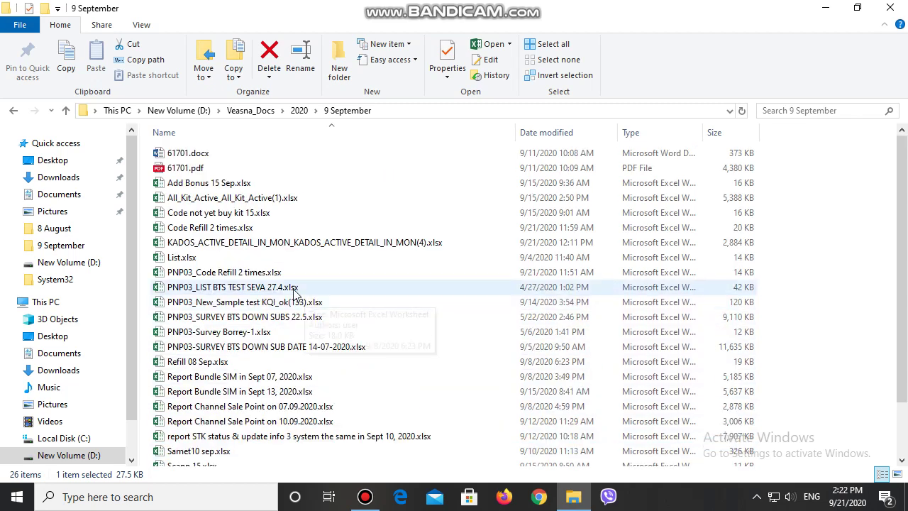
pyautogui.click(261, 245)
pyautogui.click(230, 212)
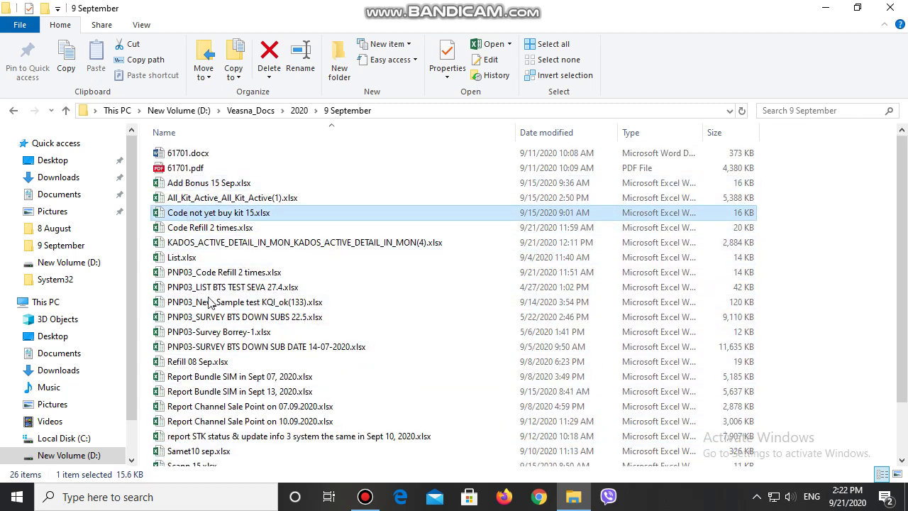
pyautogui.click(234, 275)
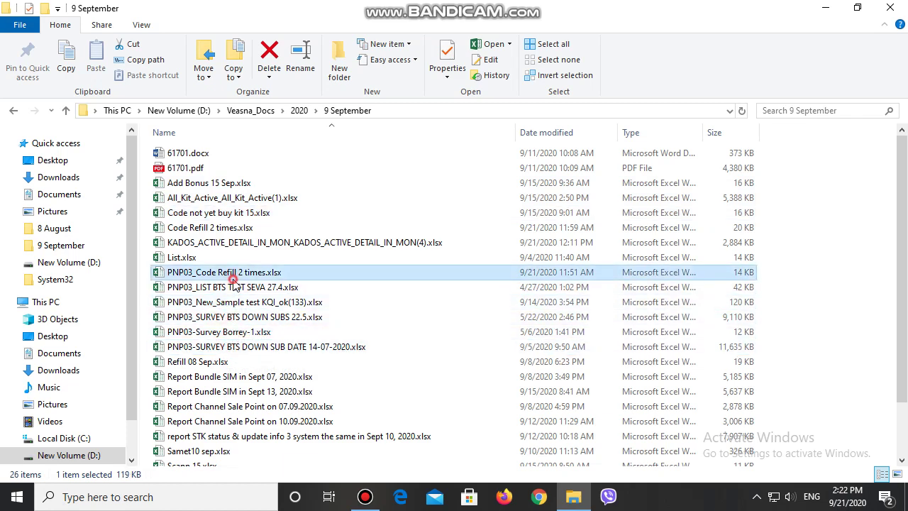
pyautogui.scroll(-2, 297, 354)
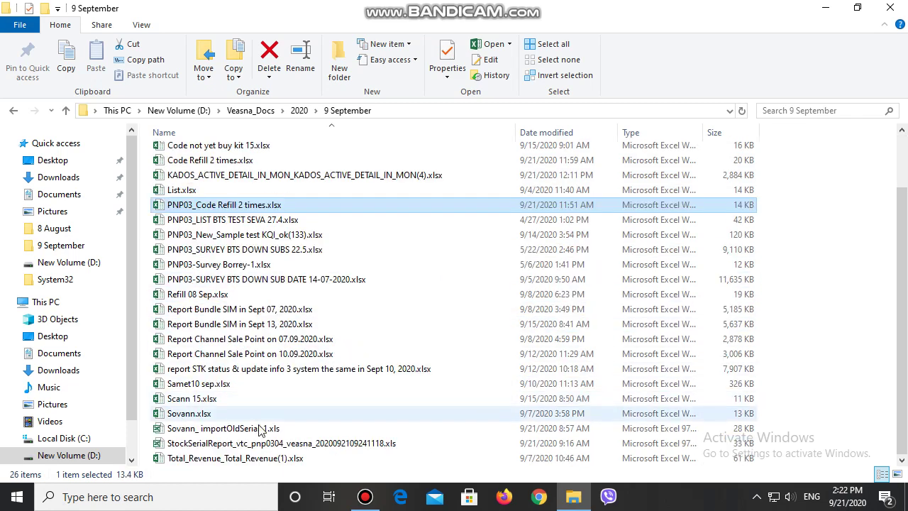
pyautogui.click(189, 415)
pyautogui.moveTo(239, 416)
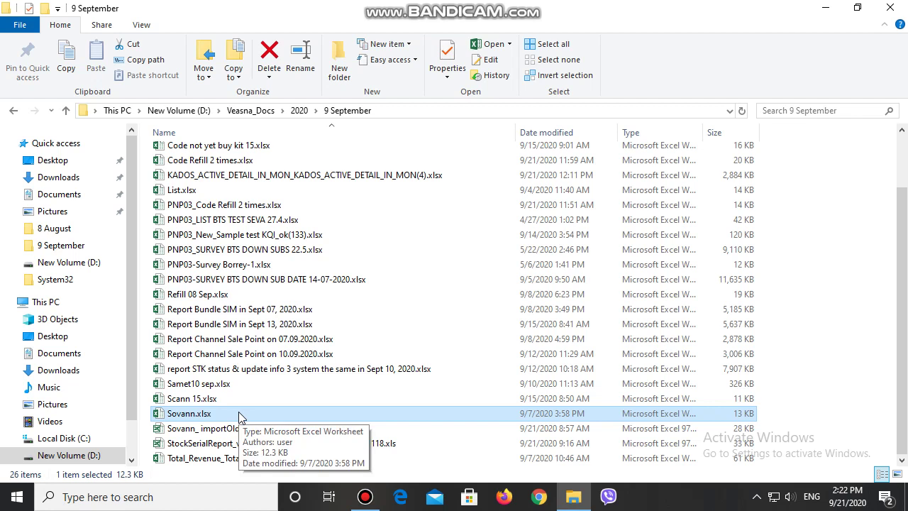
pyautogui.click(213, 443)
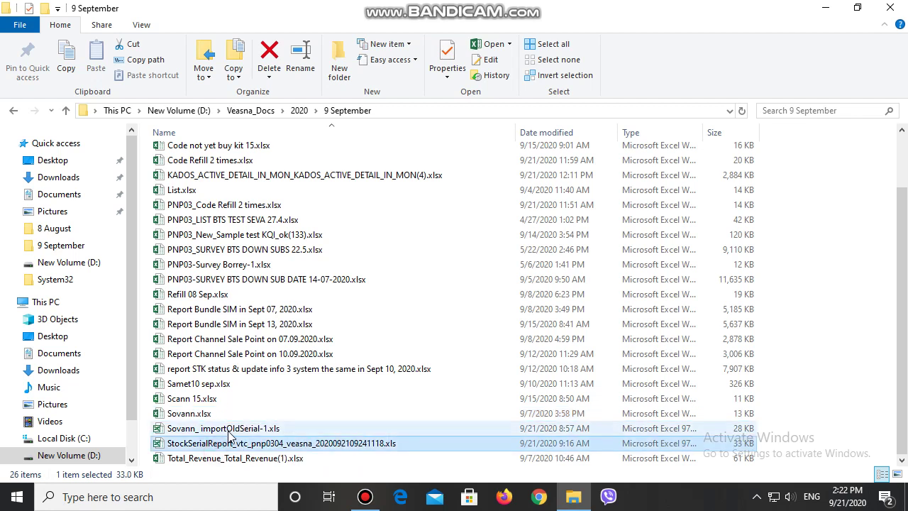
pyautogui.doubleClick(213, 413)
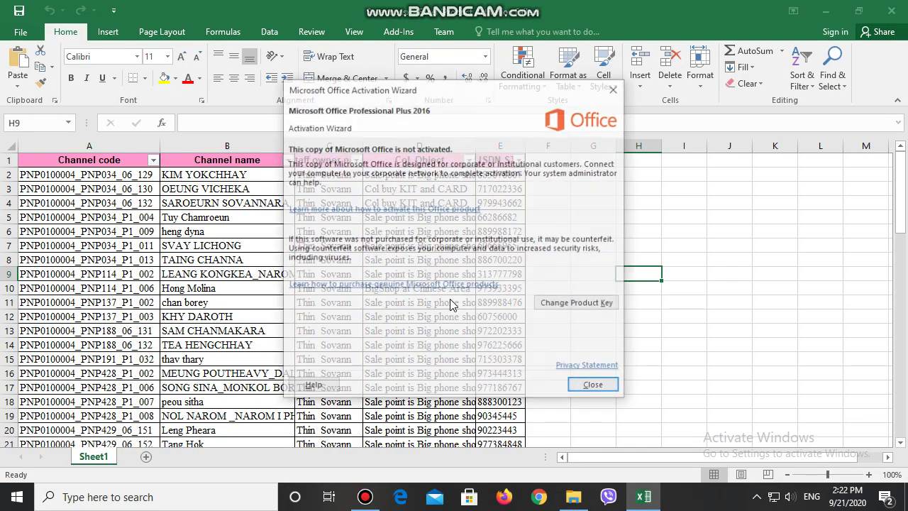
pyautogui.click(595, 387)
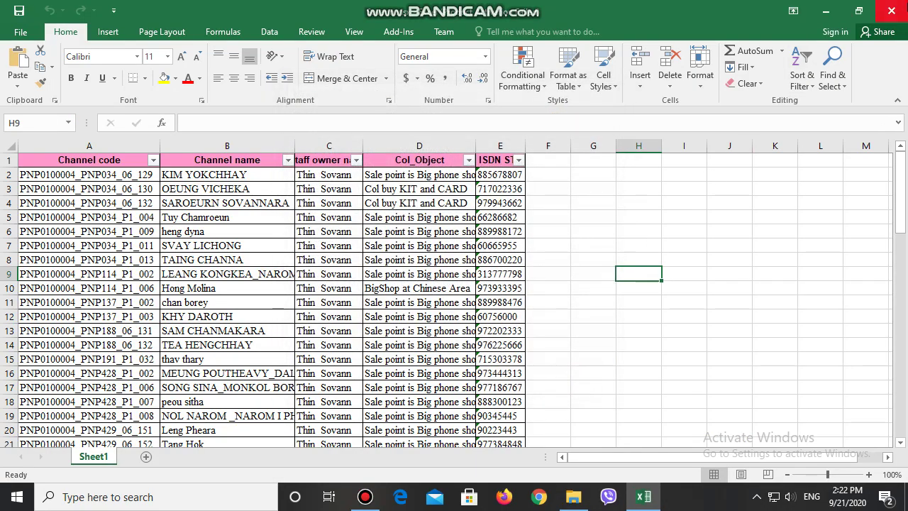
pyautogui.hotkey('alt', 'F4')
pyautogui.click(682, 383)
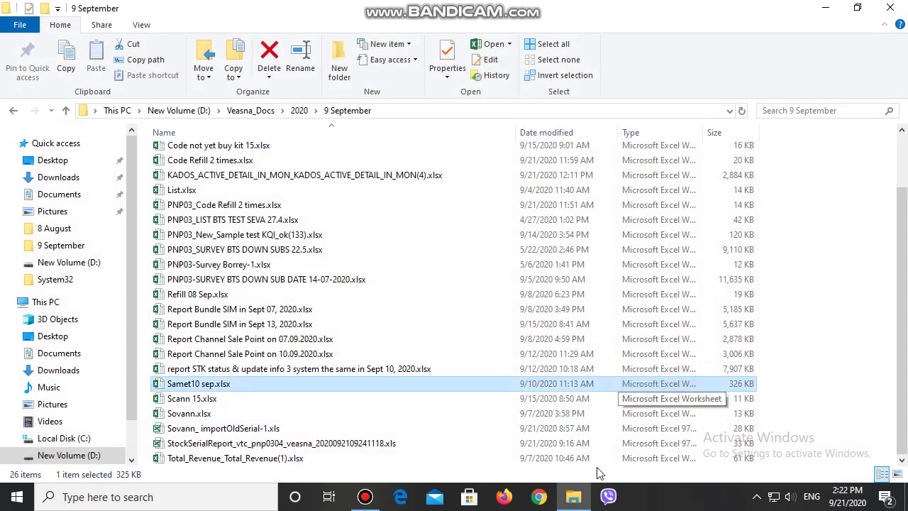
# Step: Open exportOldKit_2020092108245837.xls from Firefox's Downloads library
pyautogui.click(505, 498)
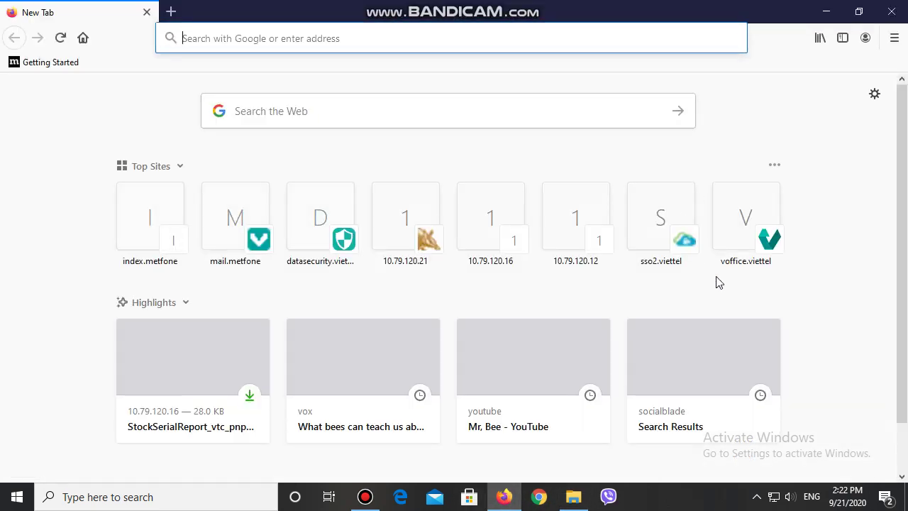
pyautogui.click(820, 38)
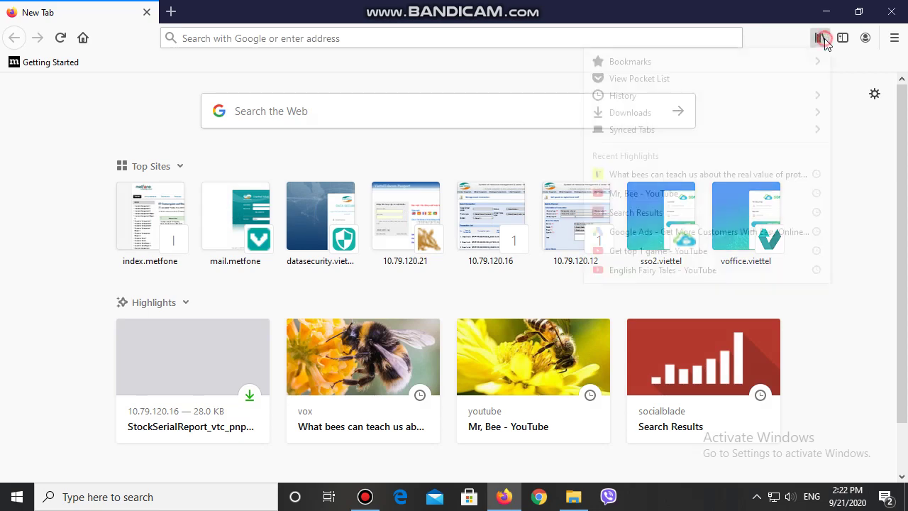
pyautogui.click(629, 115)
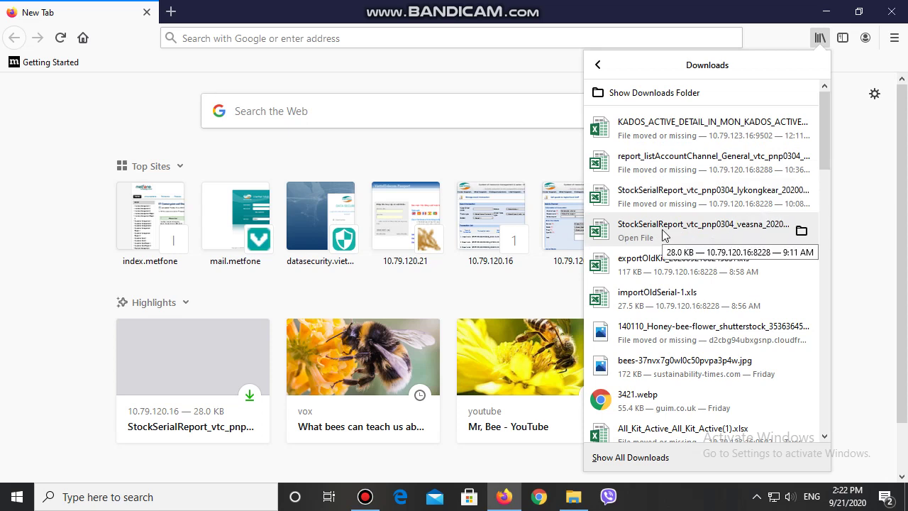
pyautogui.click(650, 265)
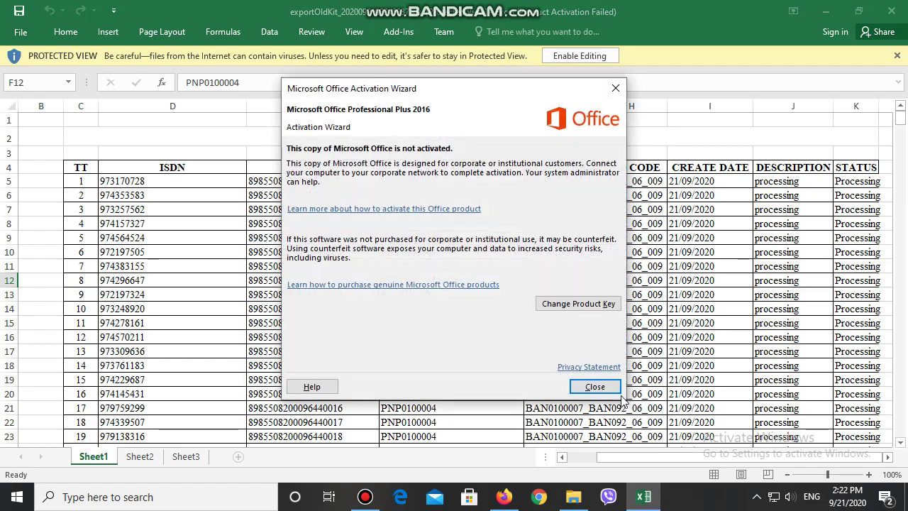
# Step: Dismiss the activation notice, enable editing, and select the ISDN and serial cells D5:E10
pyautogui.click(598, 387)
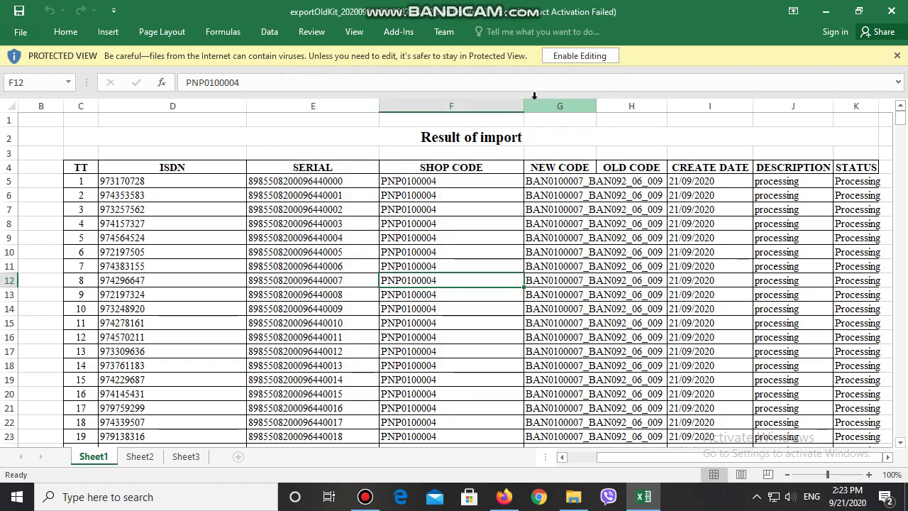
pyautogui.click(581, 56)
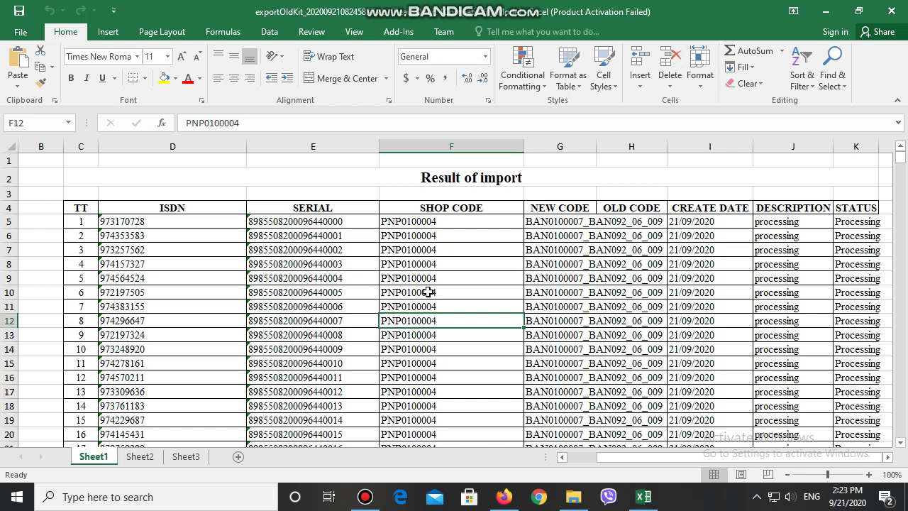
pyautogui.click(135, 224)
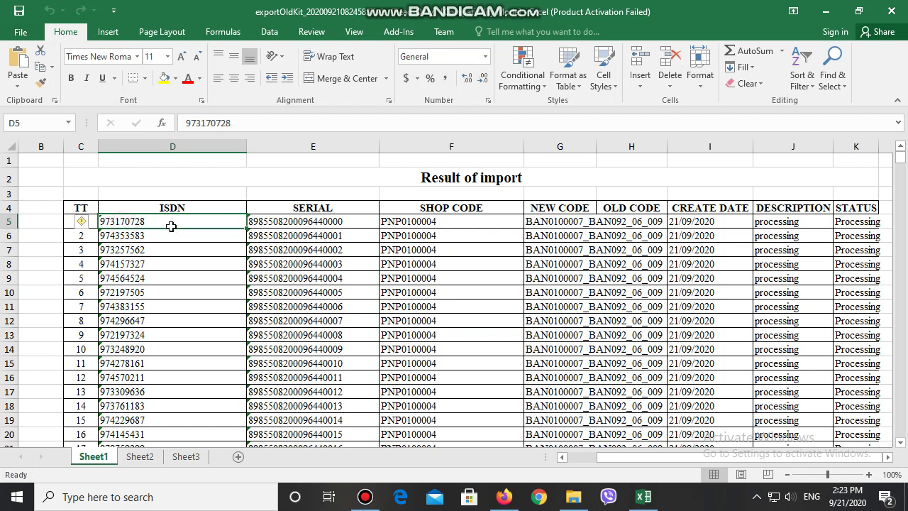
pyautogui.moveTo(172, 227); pyautogui.dragTo(315, 290)
pyautogui.click(504, 322)
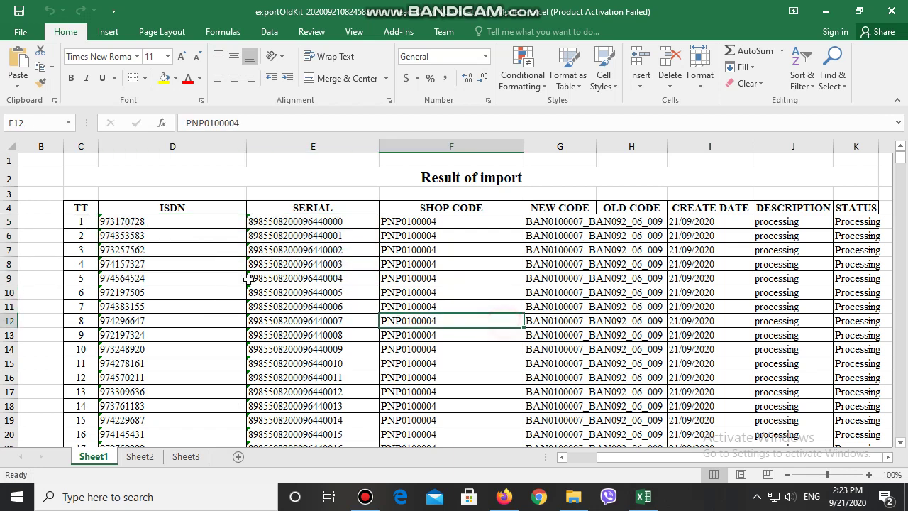
# Step: Insert a new empty column D before the ISDN column
pyautogui.click(181, 146)
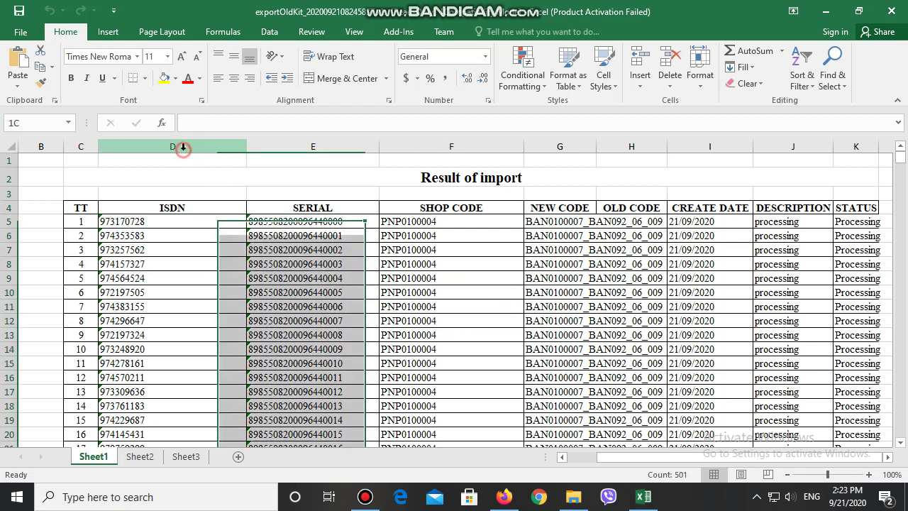
pyautogui.rightClick(182, 148)
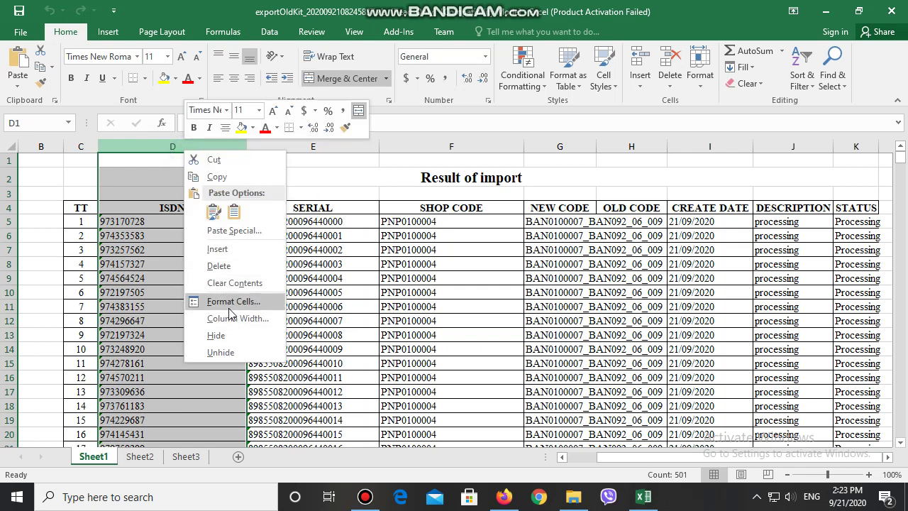
pyautogui.click(216, 249)
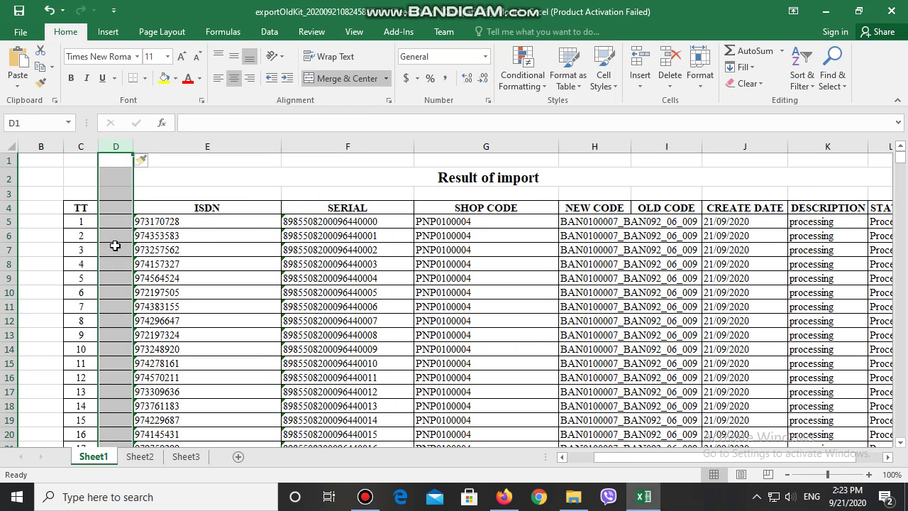
# Step: Enter =RIGHT(F5,5) in D5 and fill it down the whole column
pyautogui.click(121, 220)
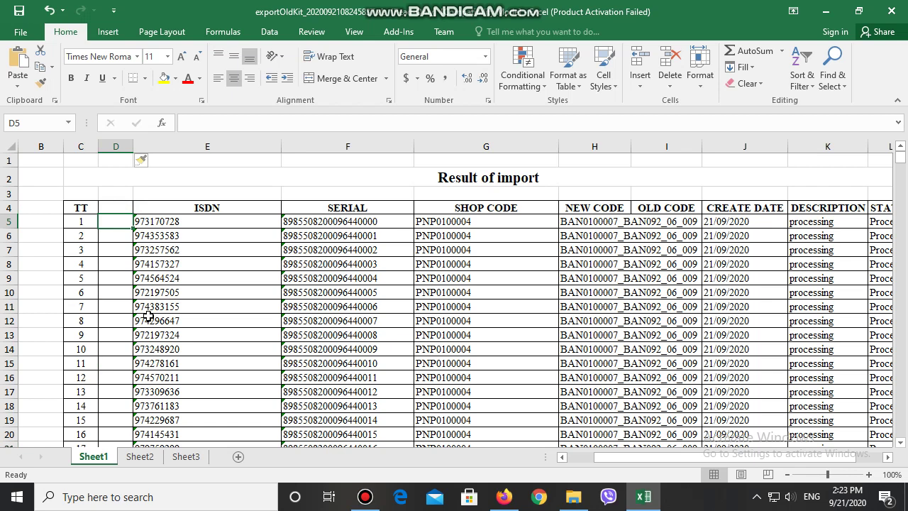
pyautogui.write('=r')
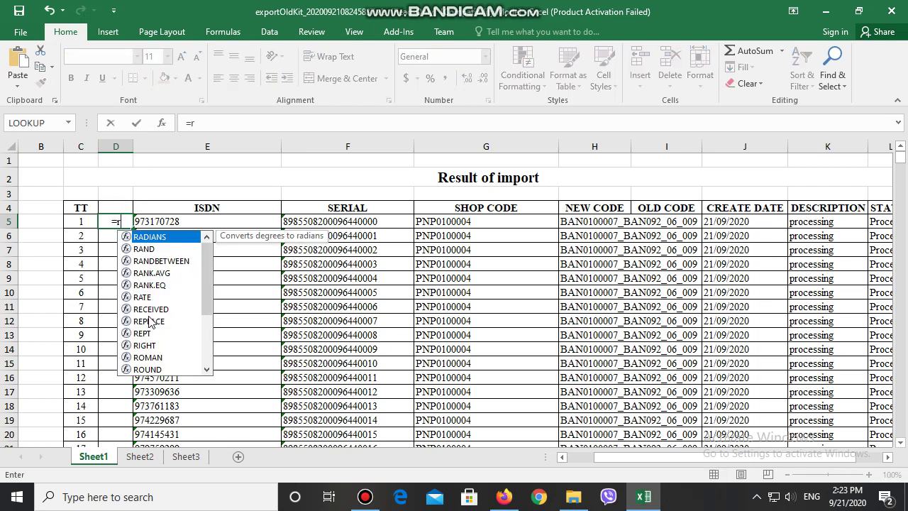
pyautogui.write('ight')
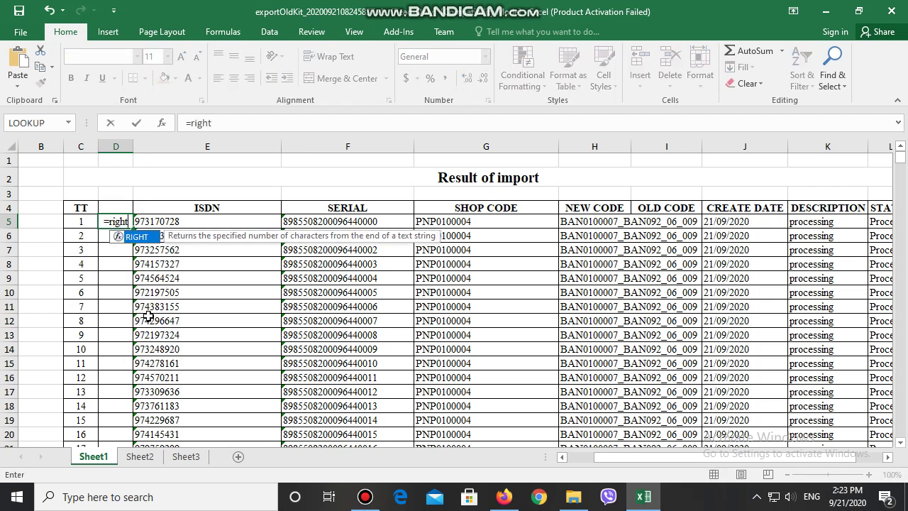
pyautogui.write('(')
pyautogui.click(349, 226)
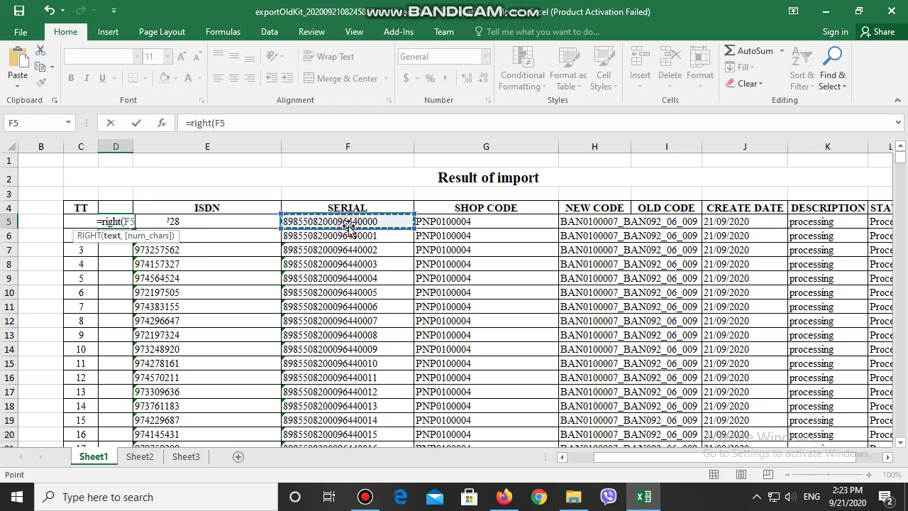
pyautogui.write(',')
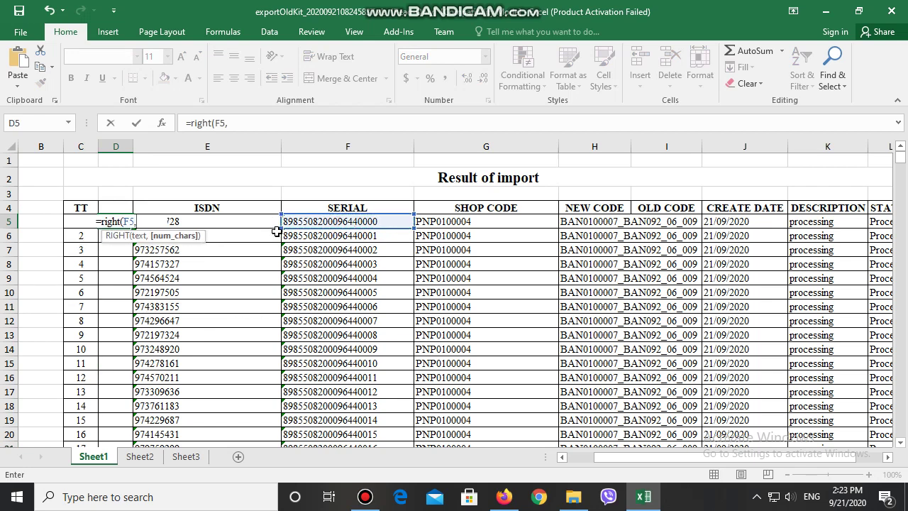
pyautogui.write('5')
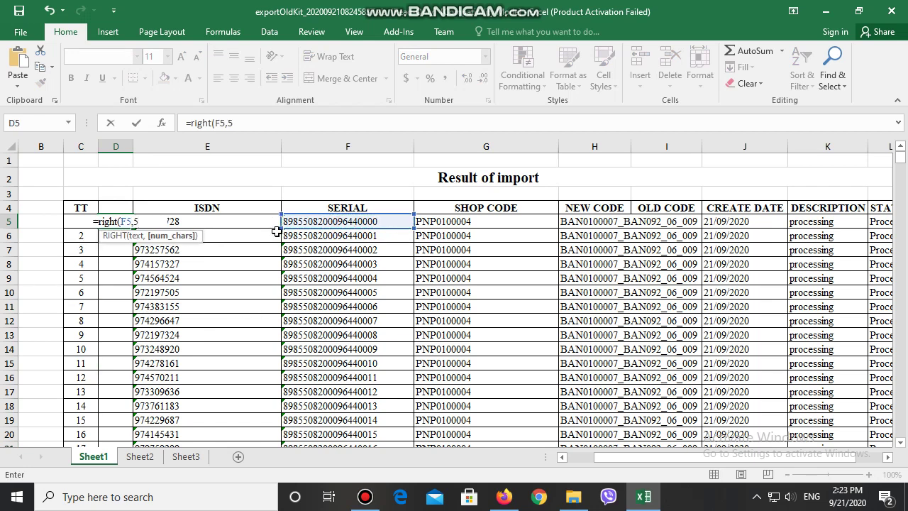
pyautogui.write(')')
pyautogui.press('Return')
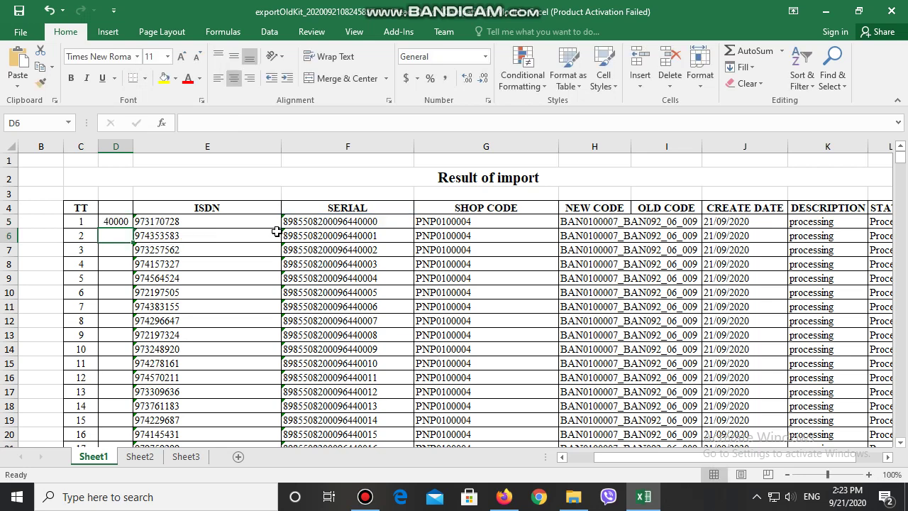
pyautogui.click(112, 223)
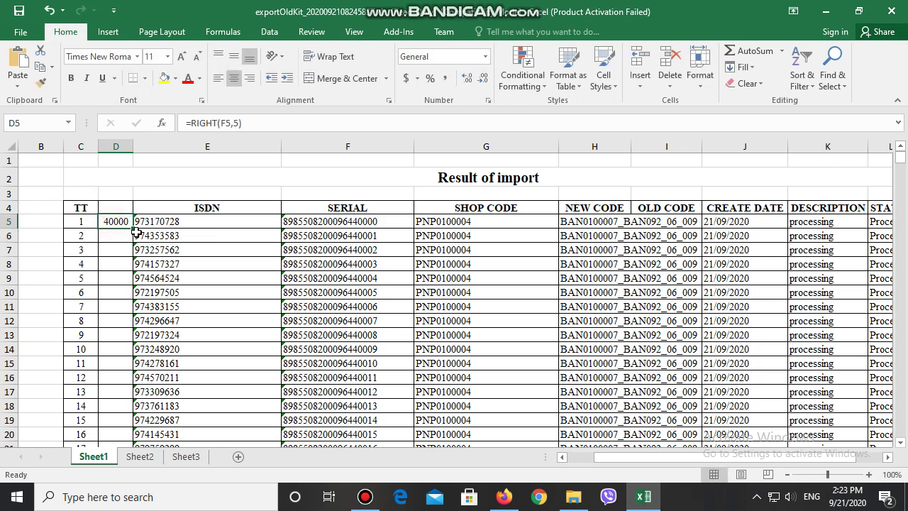
pyautogui.doubleClick(132, 228)
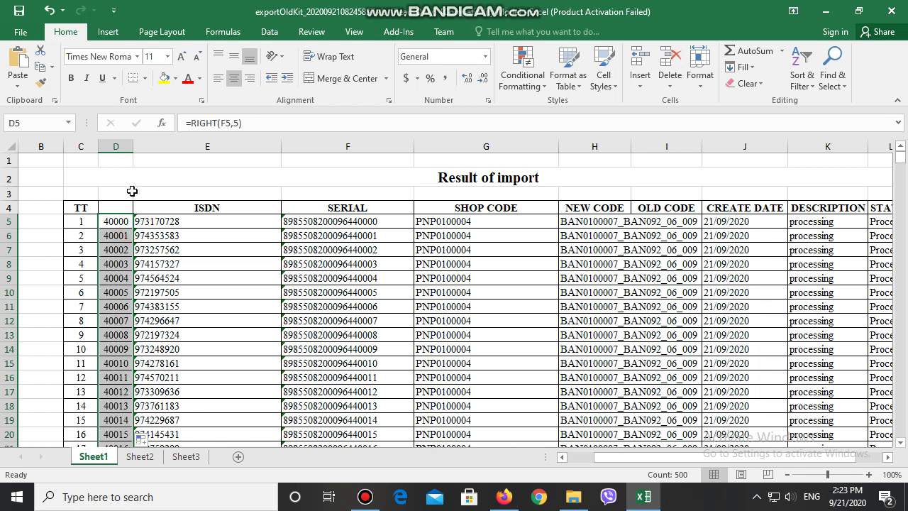
# Step: Select the first ISDN value in cell E5
pyautogui.click(217, 291)
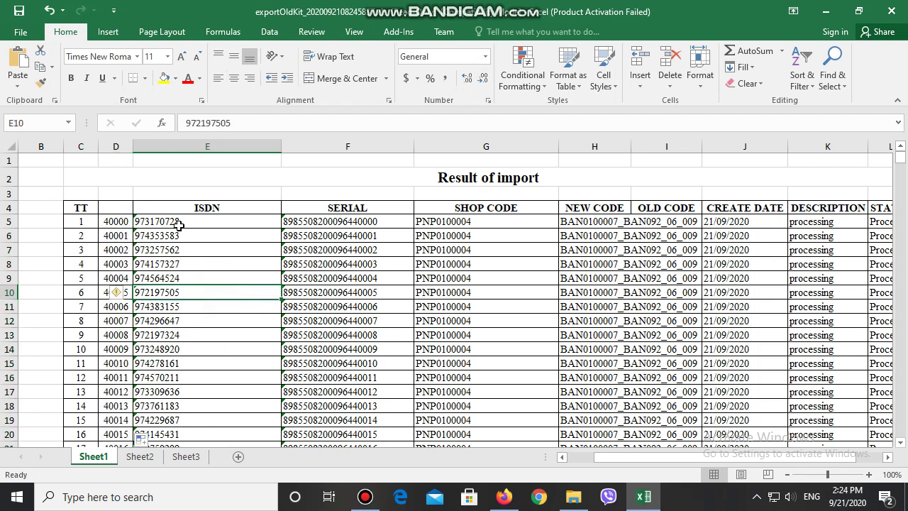
pyautogui.press('Up')
pyautogui.press('Up')
pyautogui.press('Up')
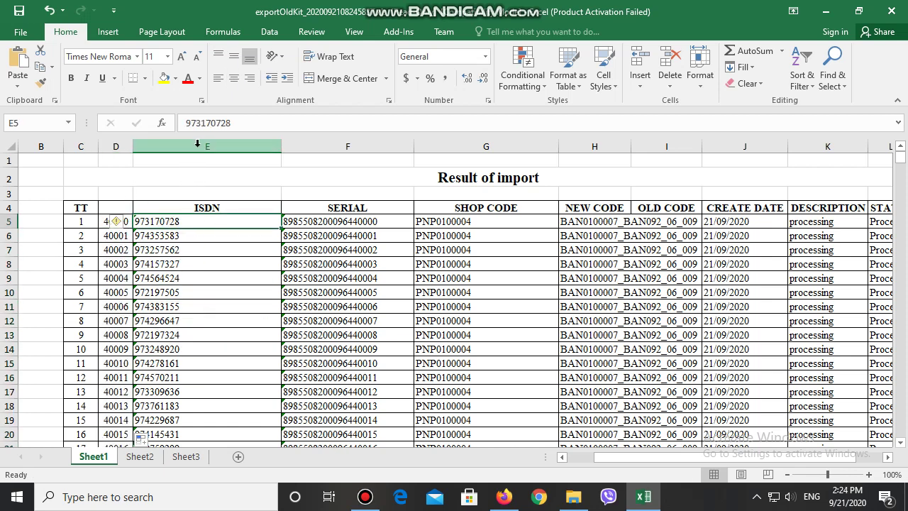
pyautogui.click(196, 145)
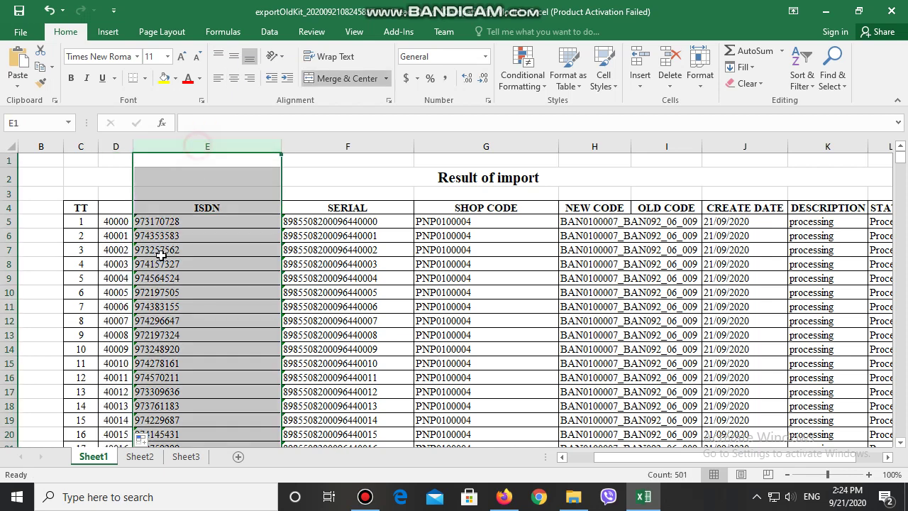
pyautogui.click(303, 278)
pyautogui.click(188, 236)
pyautogui.click(177, 222)
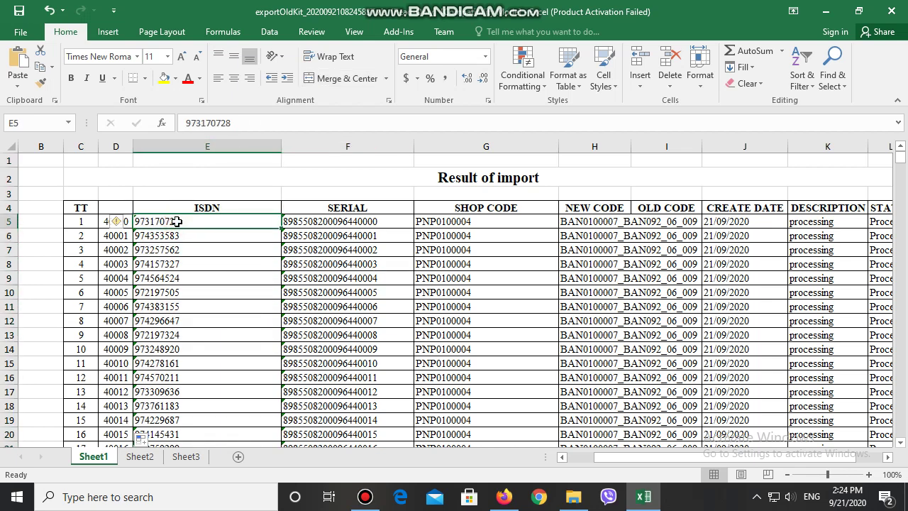
# Step: Convert the ISDN values E5:E504 from text to numbers
pyautogui.hotkey('ctrl', 'shift', 'Down')
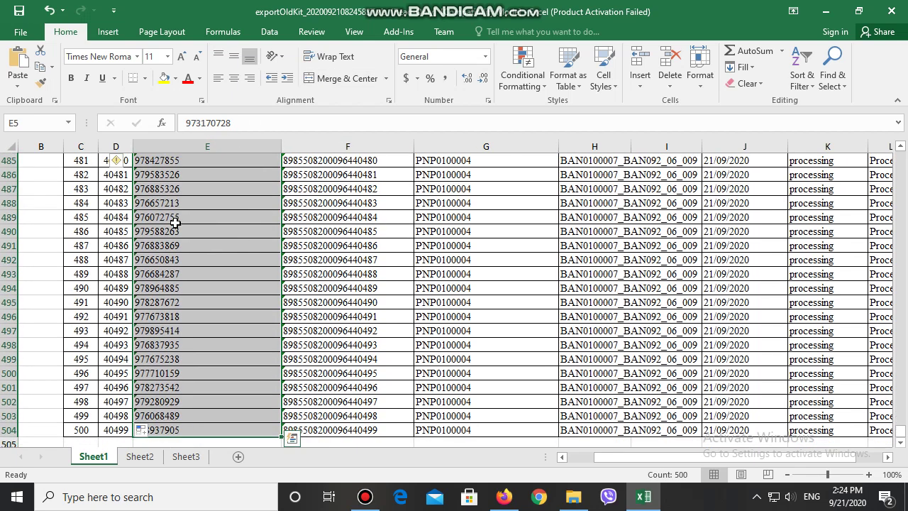
pyautogui.click(117, 161)
pyautogui.click(138, 197)
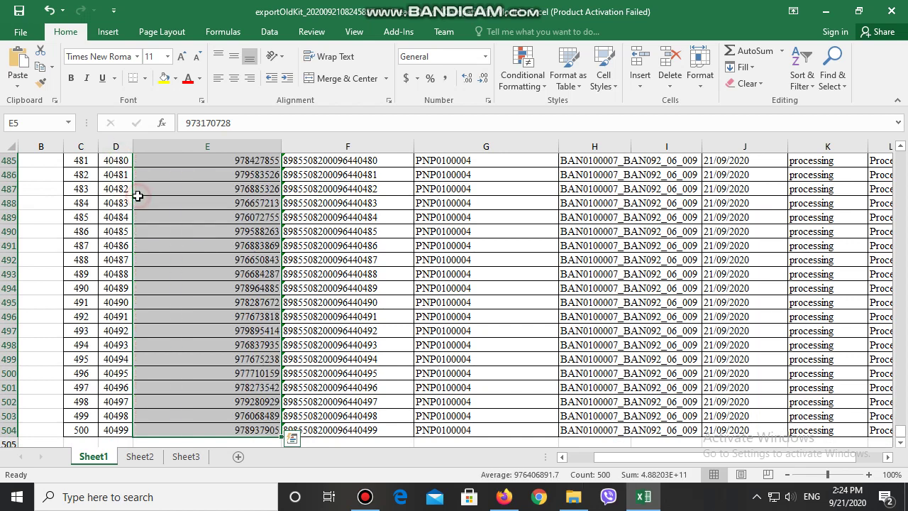
pyautogui.rightClick(187, 233)
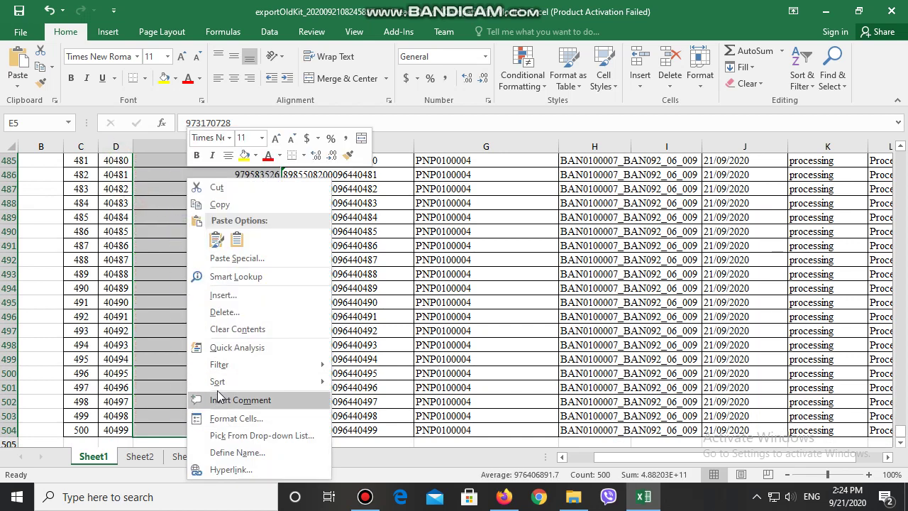
pyautogui.moveTo(220, 365)
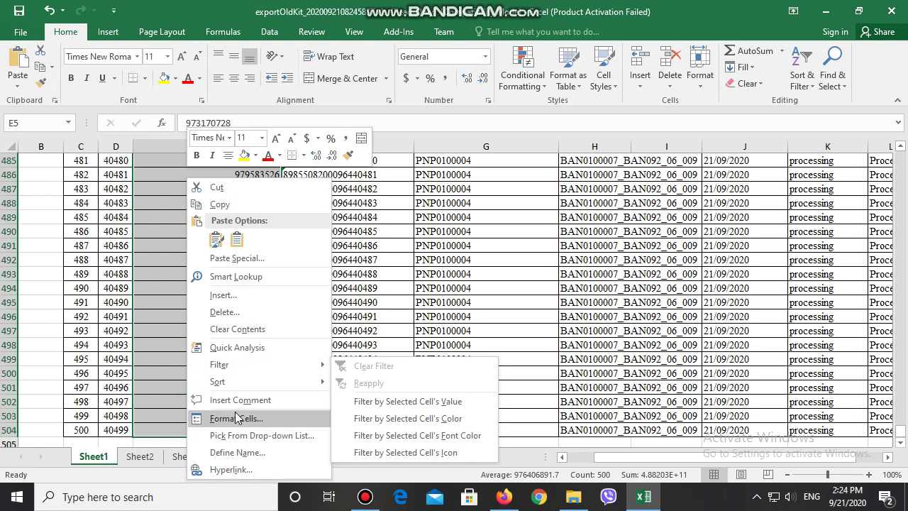
pyautogui.click(238, 418)
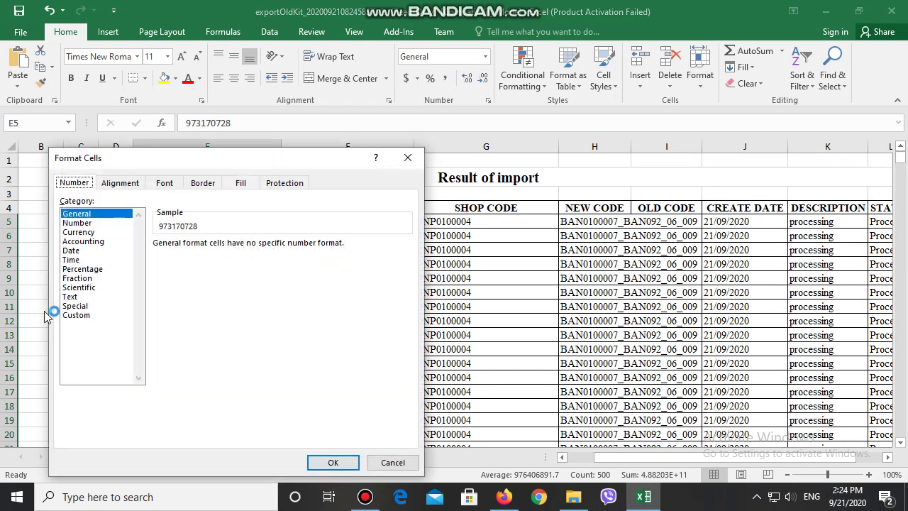
pyautogui.click(78, 315)
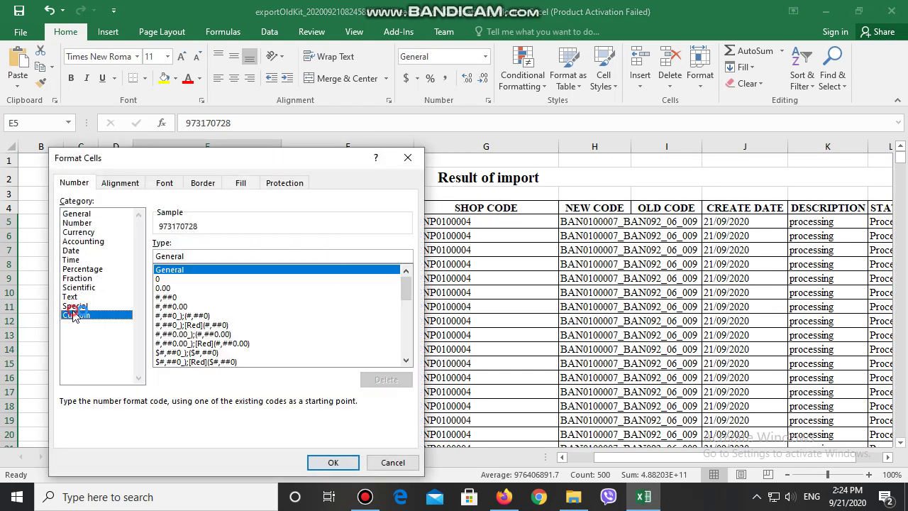
pyautogui.click(242, 254)
pyautogui.press('BackSpace')
pyautogui.press('BackSpace')
pyautogui.press('BackSpace')
pyautogui.press('BackSpace')
pyautogui.press('BackSpace')
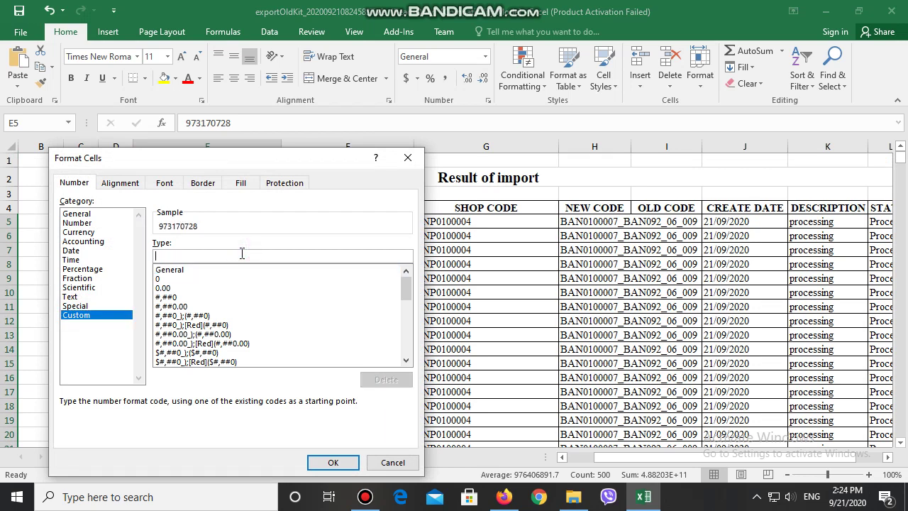
pyautogui.write('00')
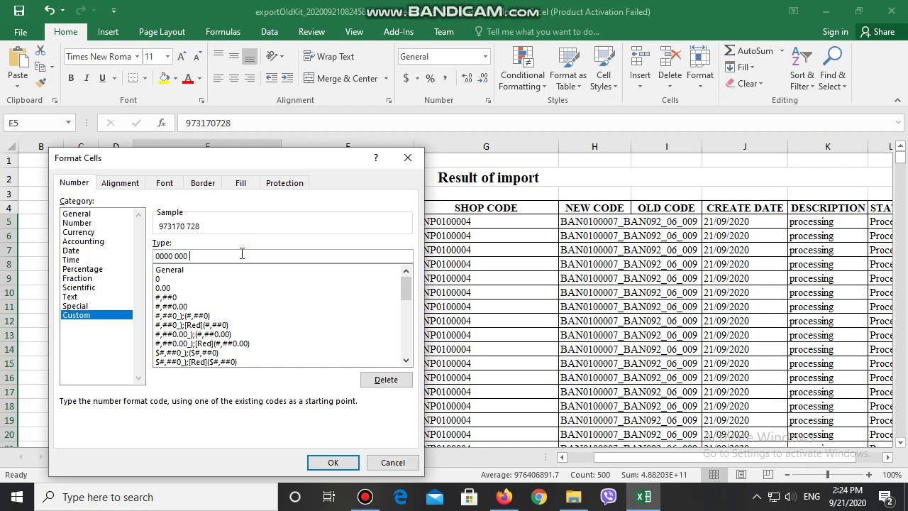
pyautogui.write(' 000')
pyautogui.press('Return')
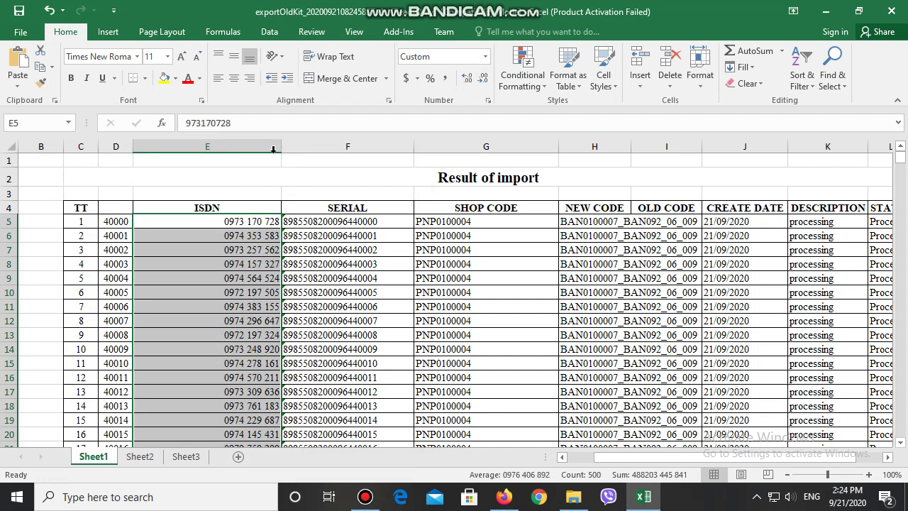
# Step: Fit column E to the ISDN values and narrow column D to the codes
pyautogui.doubleClick(280, 147)
pyautogui.click(369, 302)
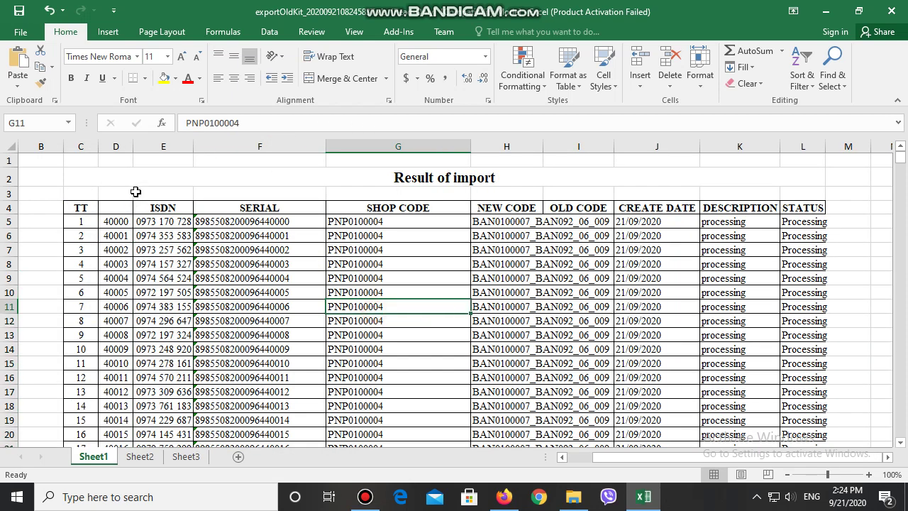
pyautogui.moveTo(133, 147); pyautogui.dragTo(128, 147)
pyautogui.click(239, 292)
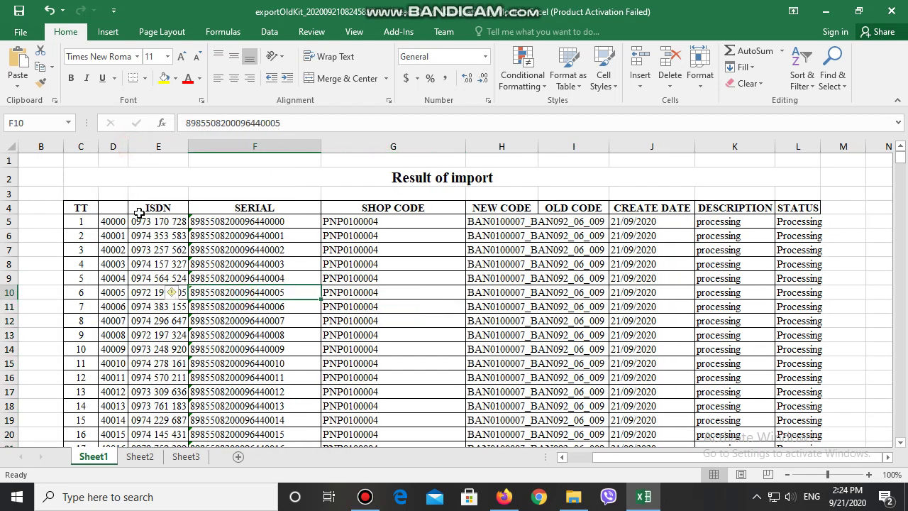
# Step: Copy the data range D5:E504
pyautogui.moveTo(104, 222); pyautogui.dragTo(157, 236)
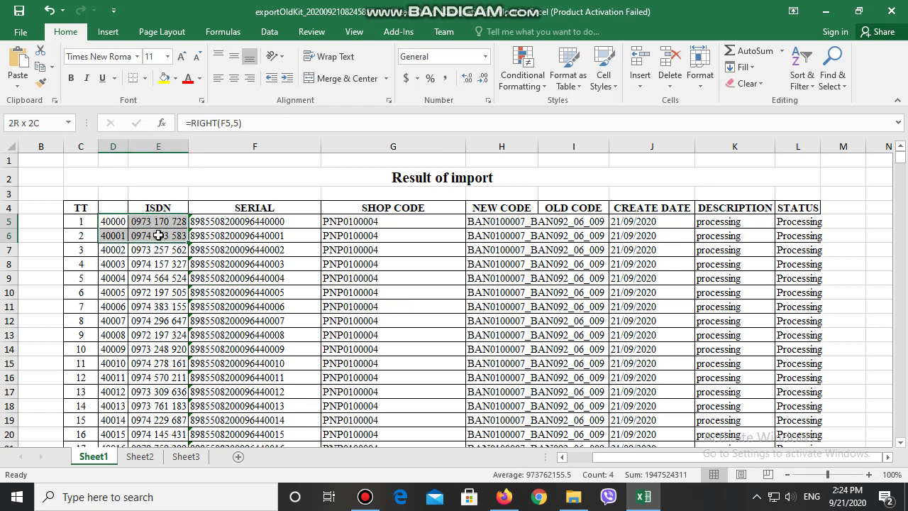
pyautogui.hotkey('ctrl', 'shift', 'Down')
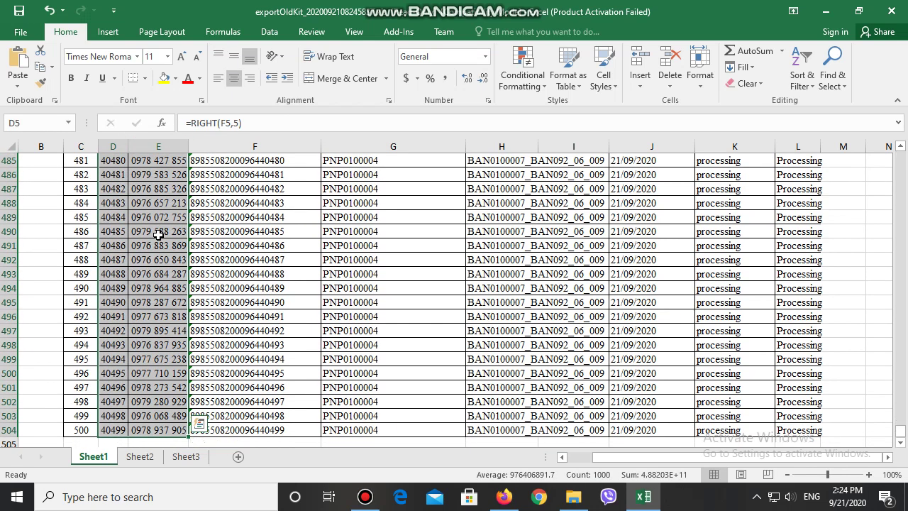
pyautogui.hotkey('ctrl', 'c')
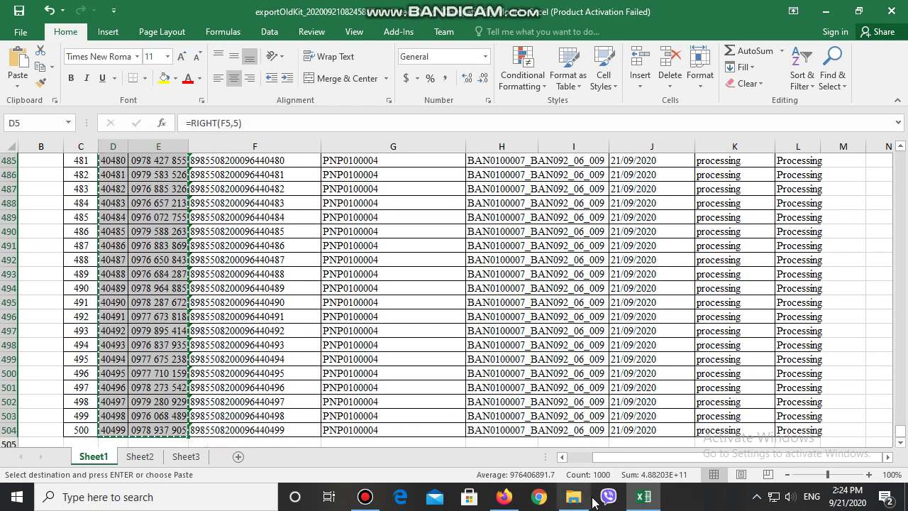
pyautogui.click(573, 496)
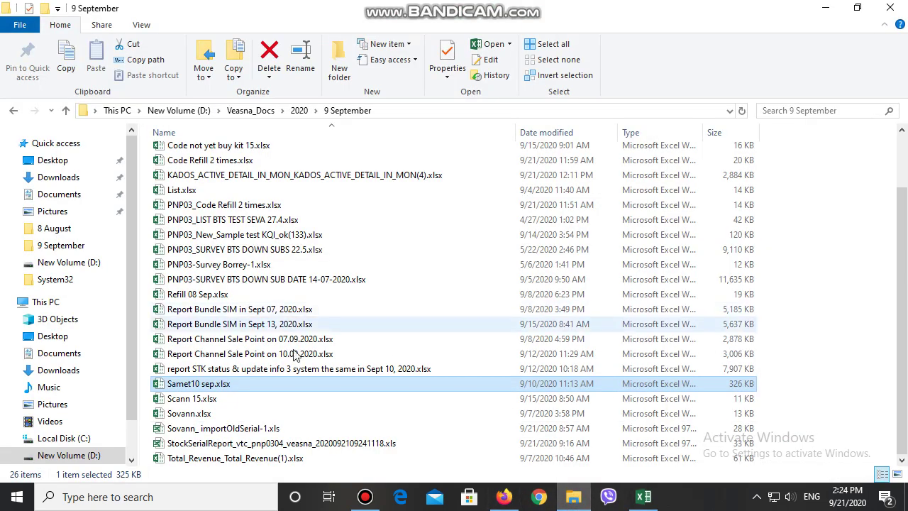
# Step: Open VTH.doc in Word from the 2020\7 July\VTH folder
pyautogui.click(316, 111)
pyautogui.click(298, 111)
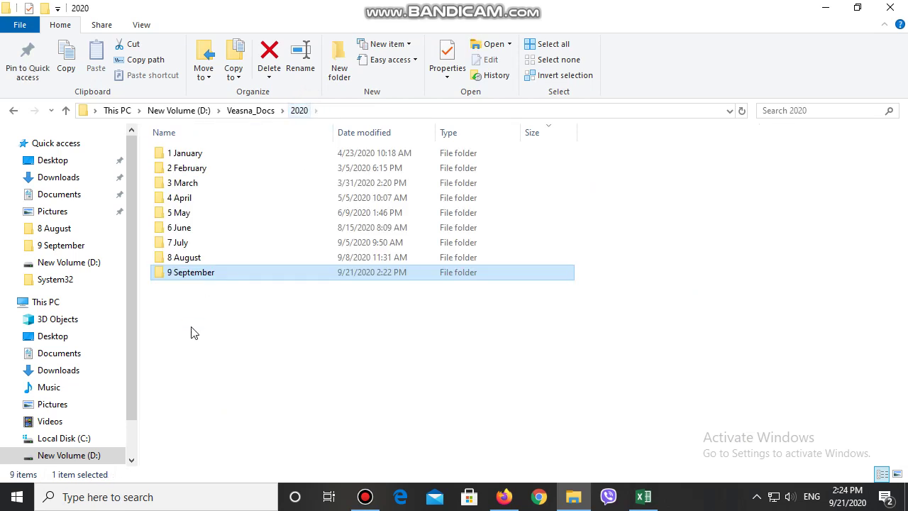
pyautogui.doubleClick(187, 243)
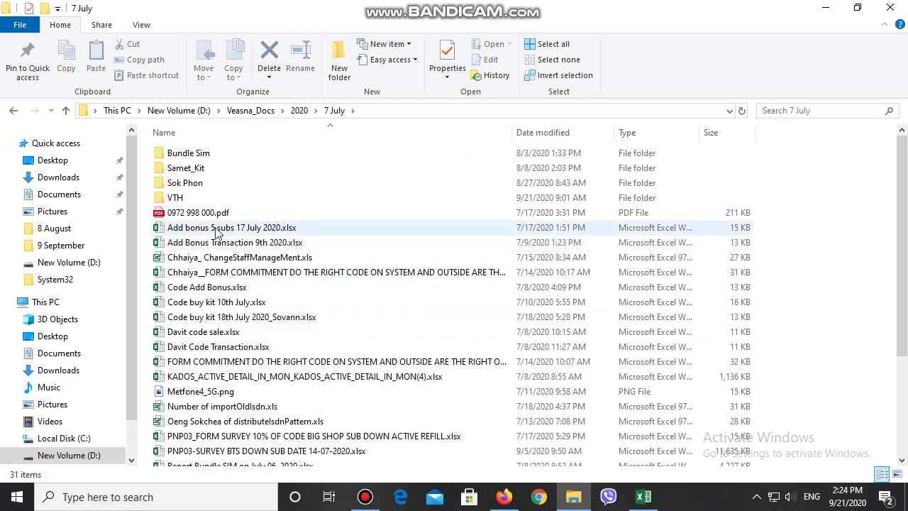
pyautogui.doubleClick(186, 199)
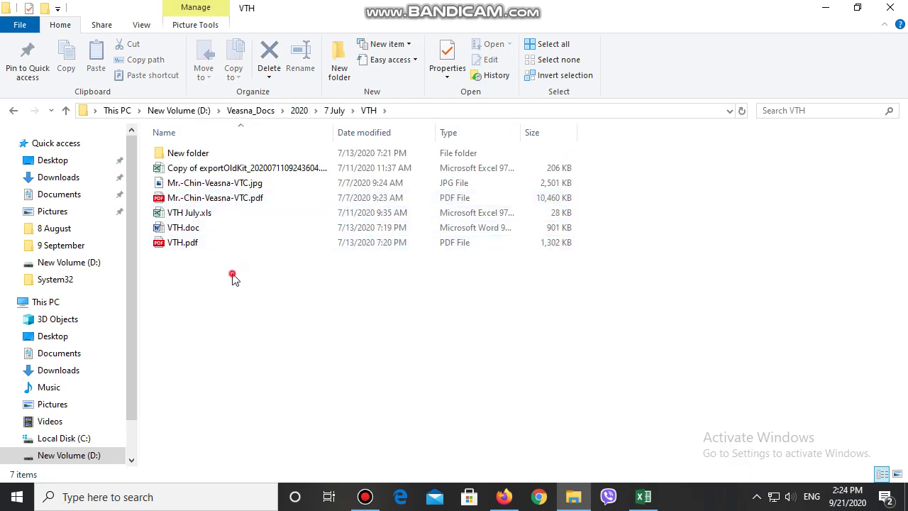
pyautogui.doubleClick(181, 229)
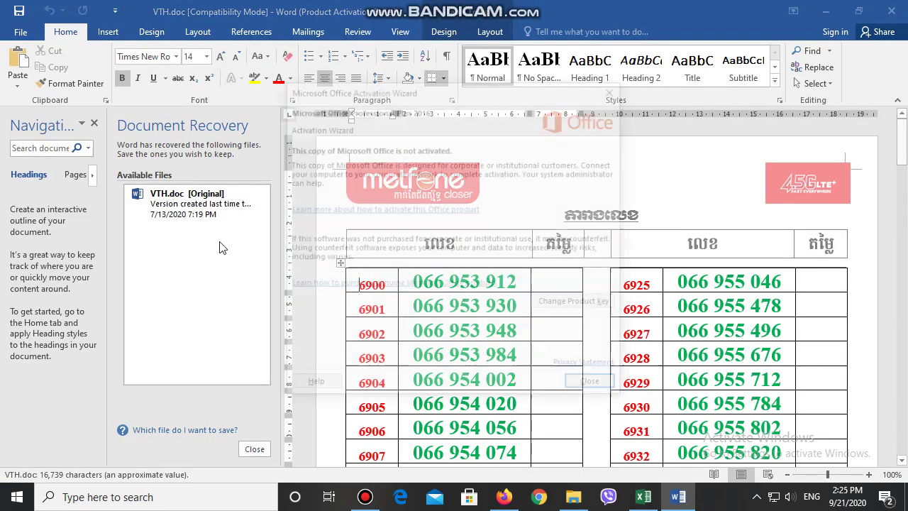
# Step: Center the table's number and phone columns
pyautogui.click(617, 394)
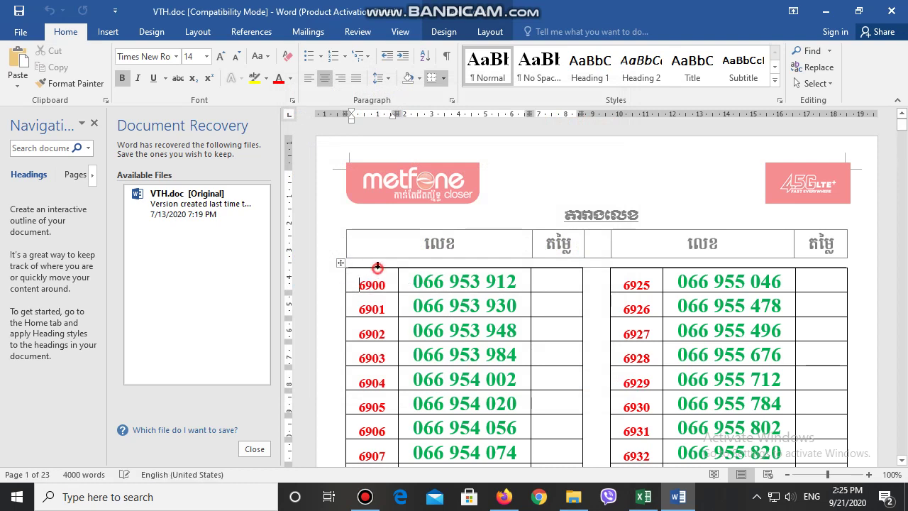
pyautogui.moveTo(378, 265); pyautogui.dragTo(416, 264)
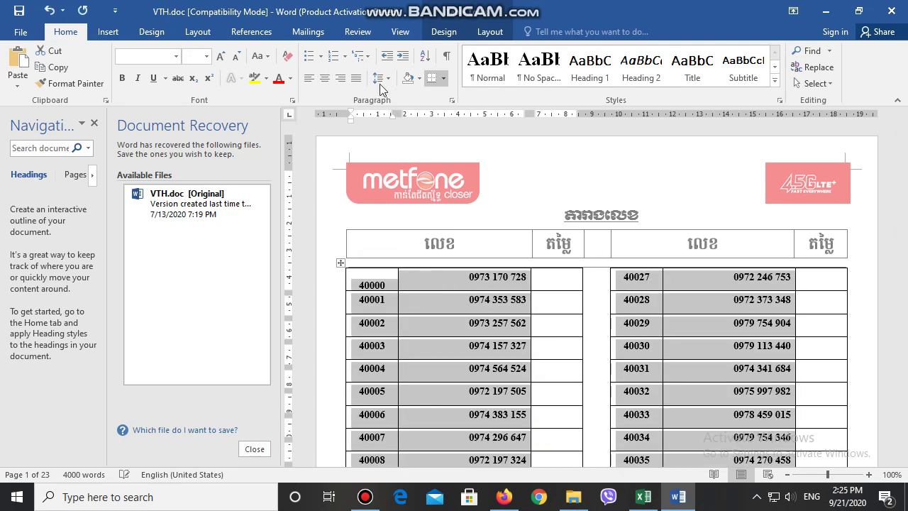
pyautogui.click(325, 83)
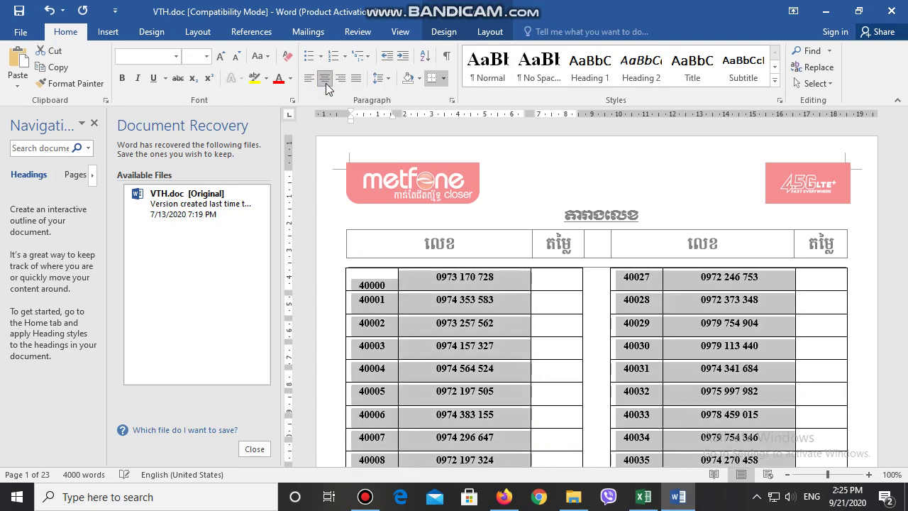
# Step: Add space before and after the table paragraphs, then remove both again
pyautogui.click(383, 78)
pyautogui.click(419, 215)
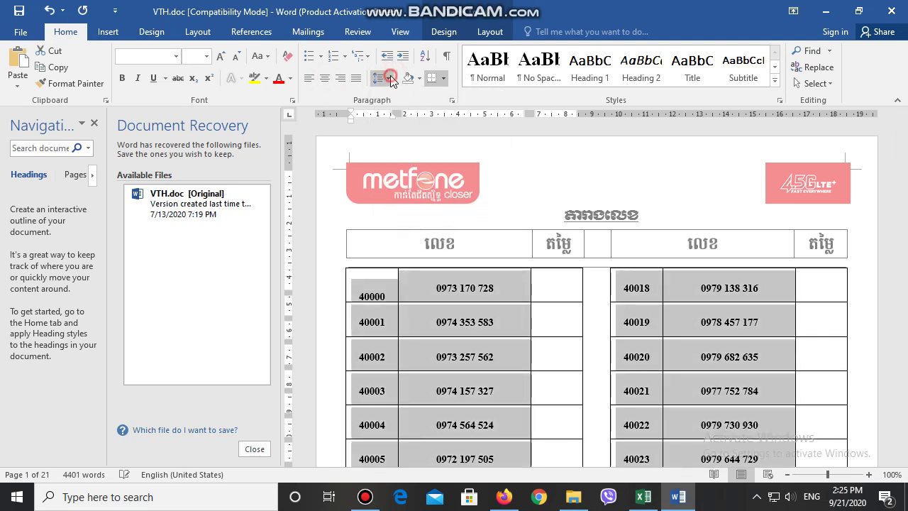
pyautogui.click(384, 78)
pyautogui.click(417, 232)
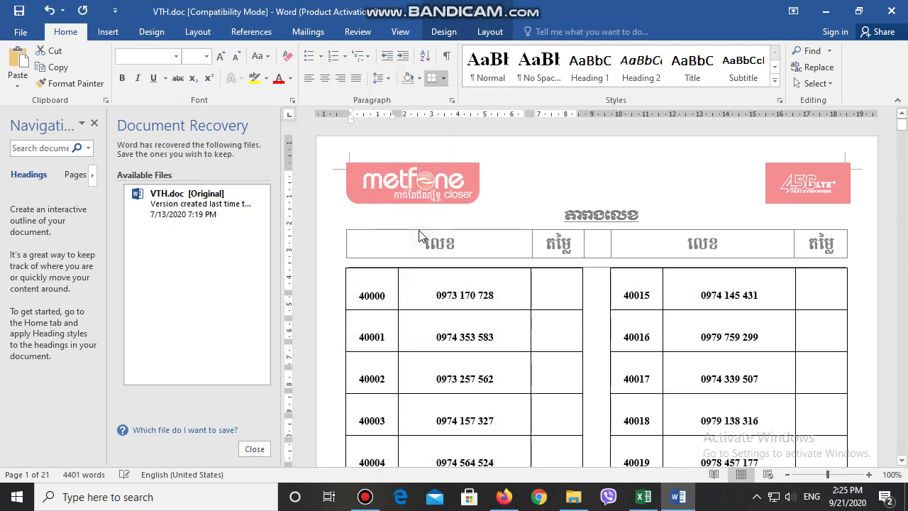
pyautogui.click(387, 81)
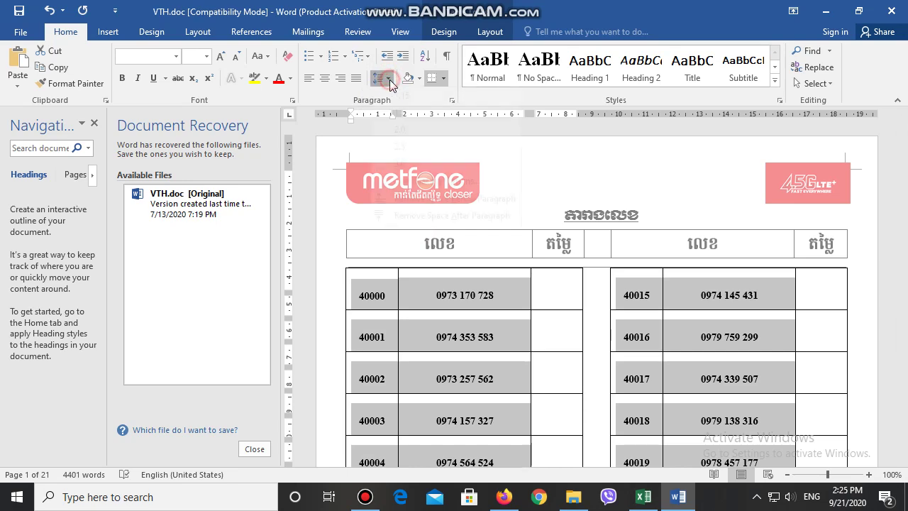
pyautogui.click(410, 216)
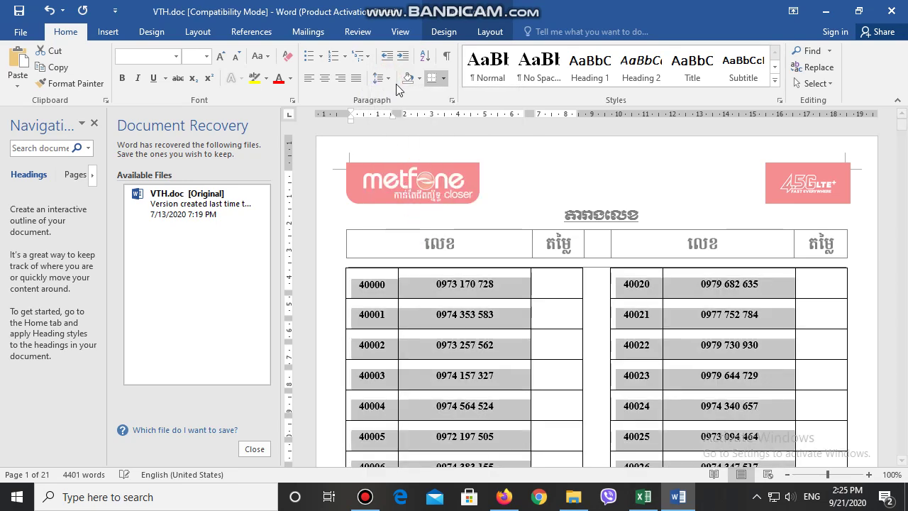
pyautogui.click(379, 78)
pyautogui.click(417, 233)
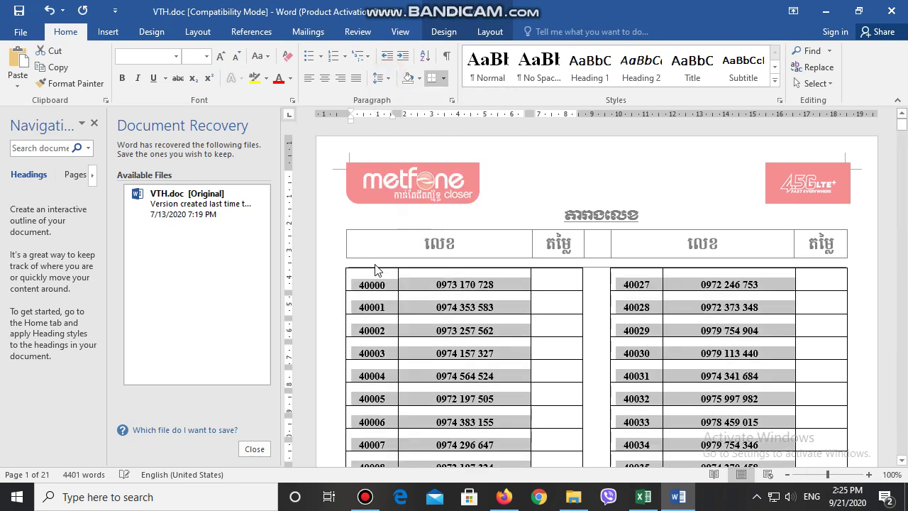
# Step: Make the phone numbers four font sizes larger (five up, one down)
pyautogui.click(471, 264)
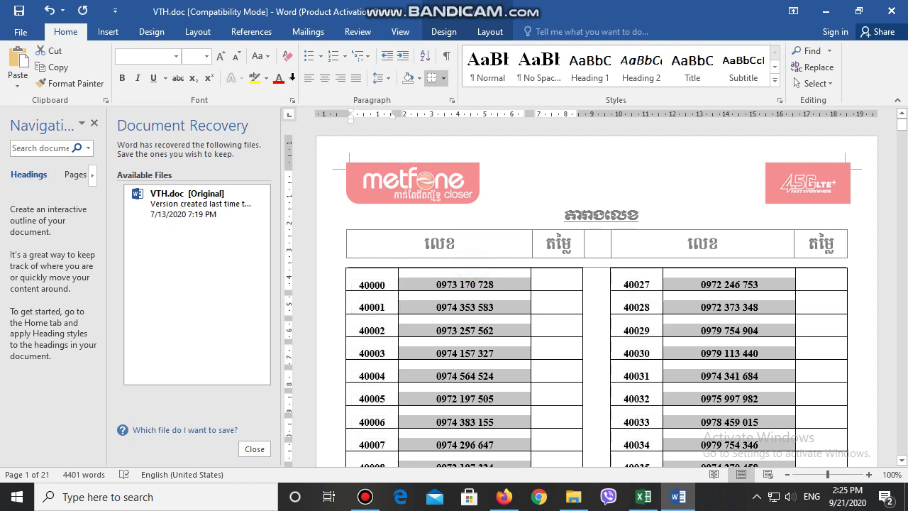
pyautogui.click(220, 55)
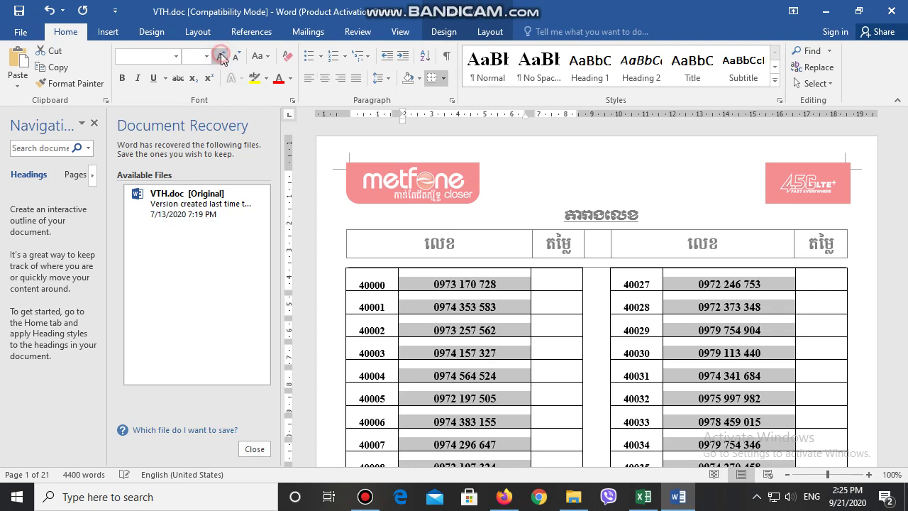
pyautogui.click(220, 56)
pyautogui.click(222, 55)
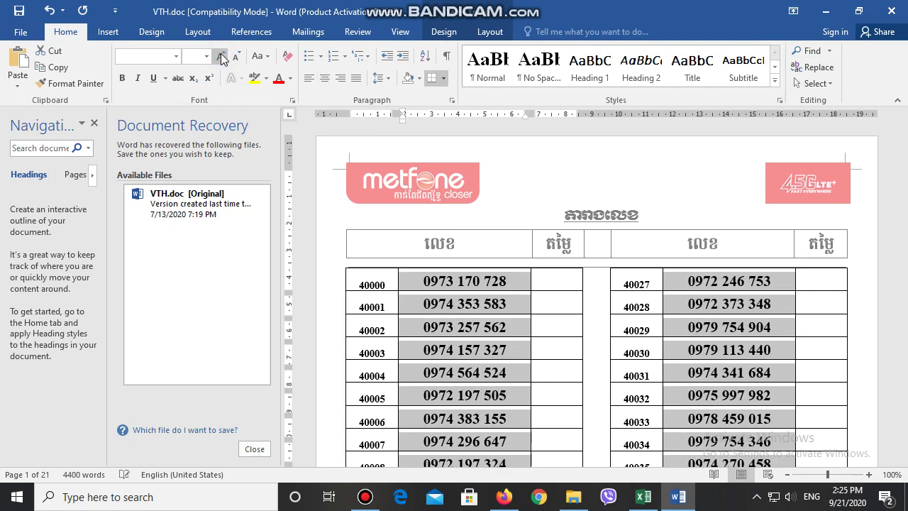
pyautogui.click(221, 55)
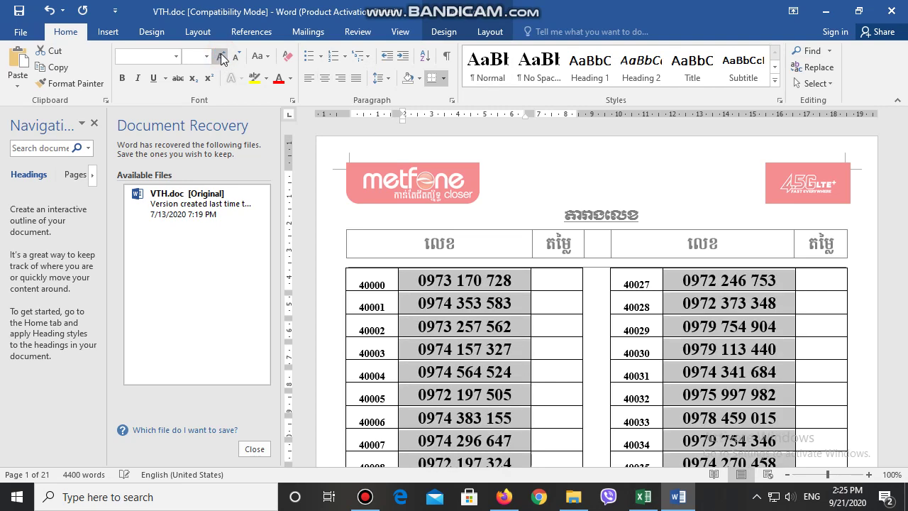
pyautogui.click(221, 55)
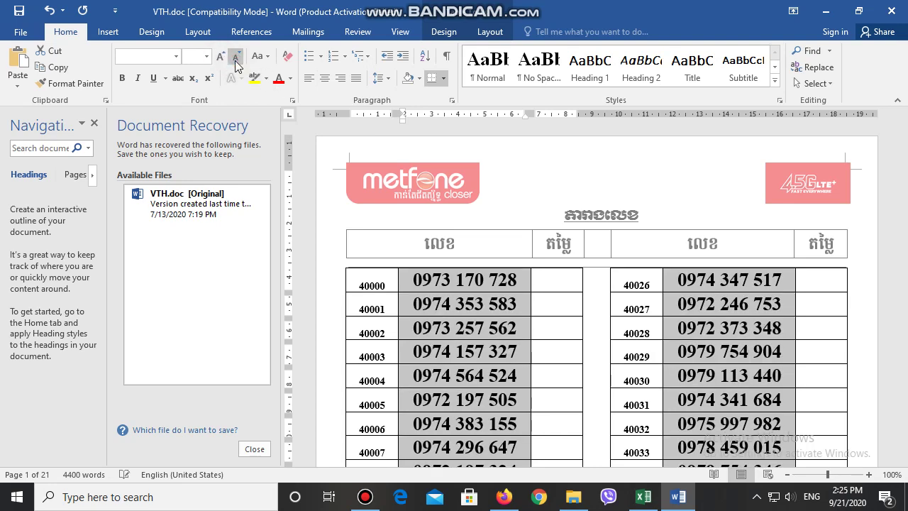
pyautogui.click(235, 58)
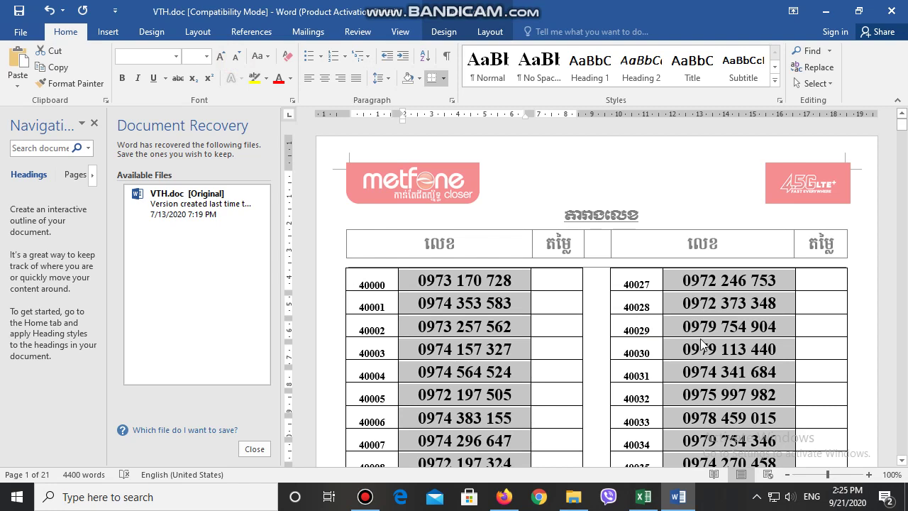
# Step: Colour the phone numbers dark blue
pyautogui.click(290, 78)
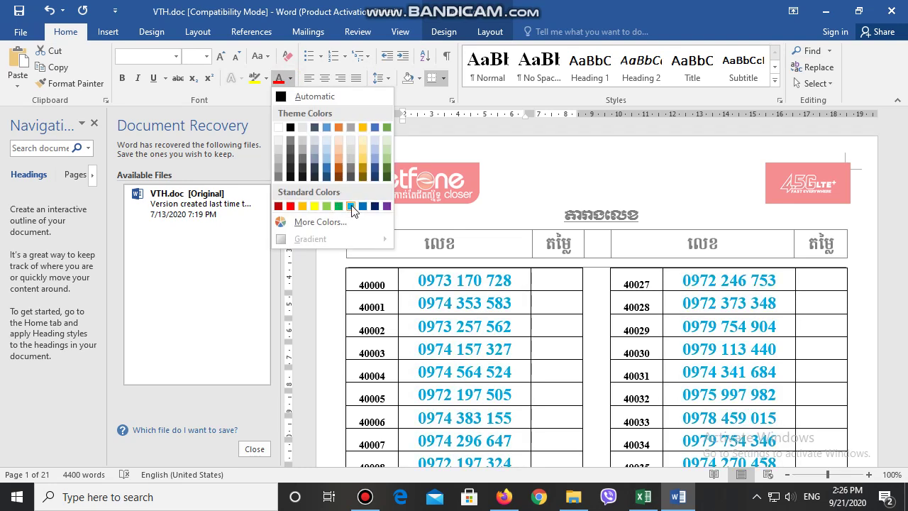
pyautogui.click(362, 207)
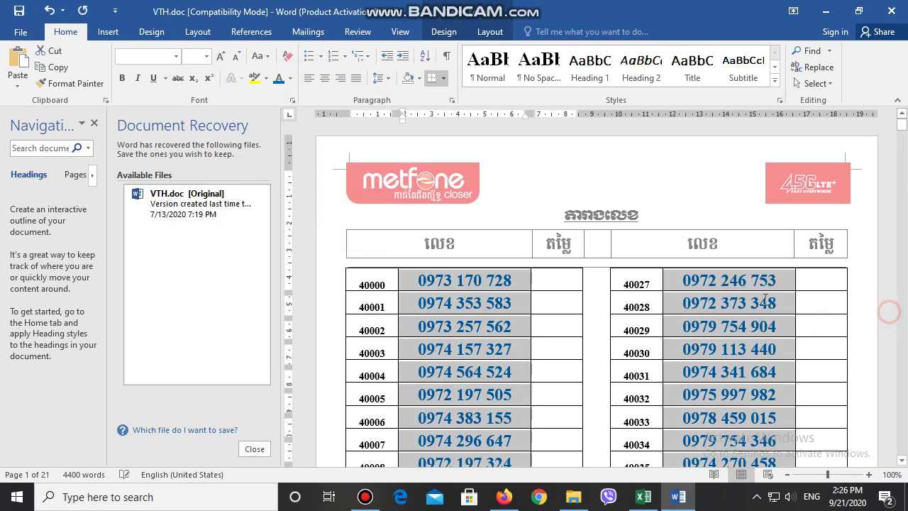
pyautogui.click(731, 298)
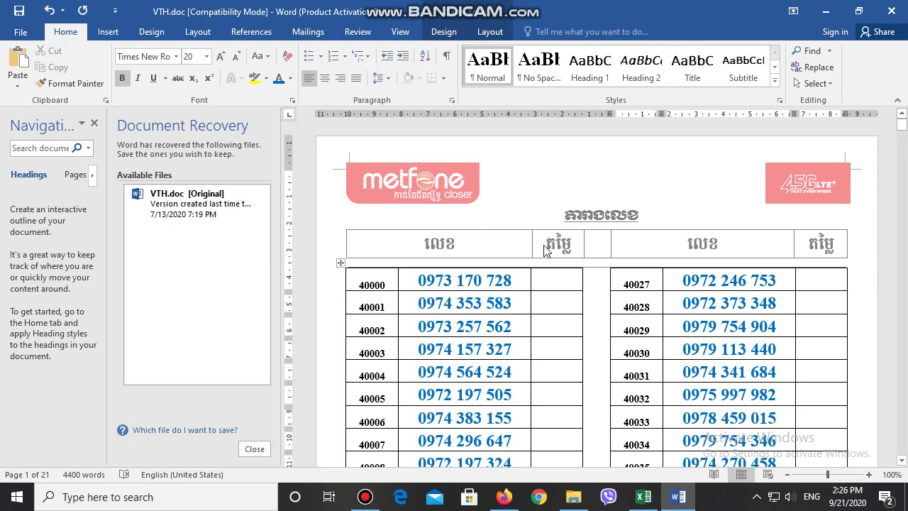
# Step: Search for 40000 and jump to its second match on page 10
pyautogui.doubleClick(373, 284)
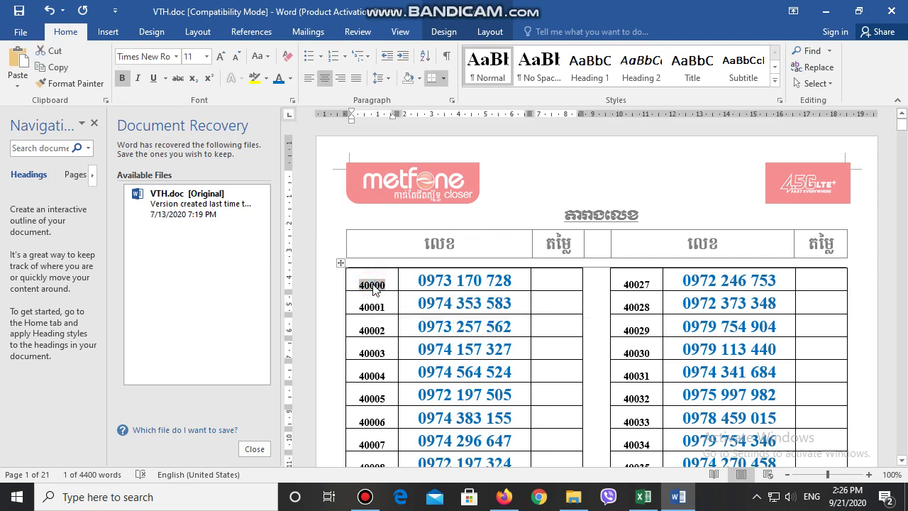
pyautogui.hotkey('ctrl', 'f')
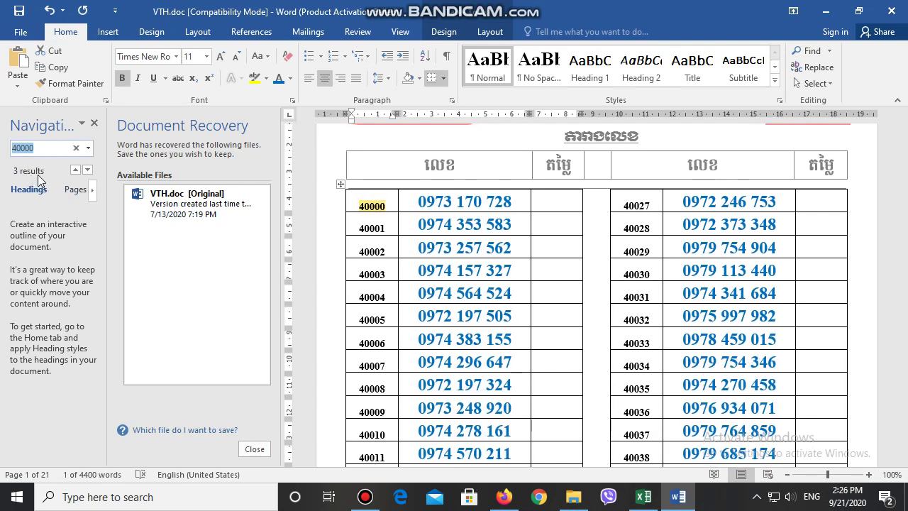
pyautogui.click(74, 190)
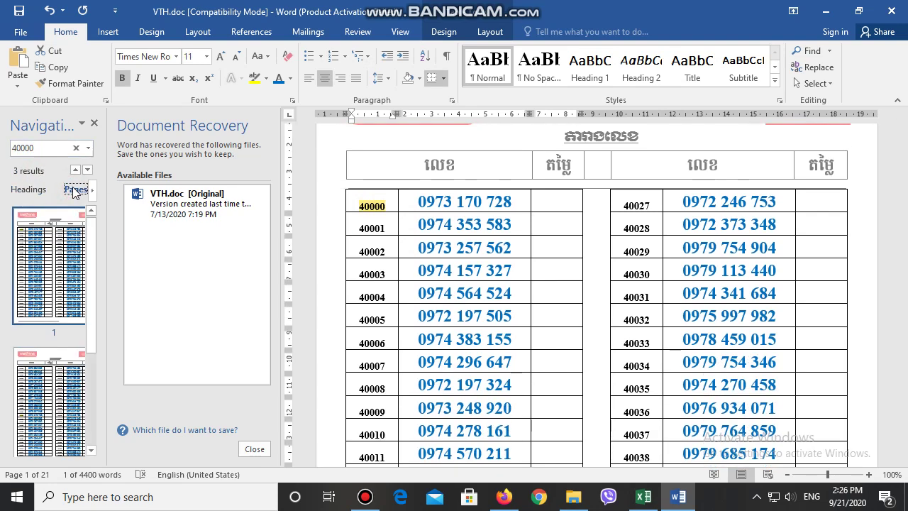
pyautogui.click(40, 149)
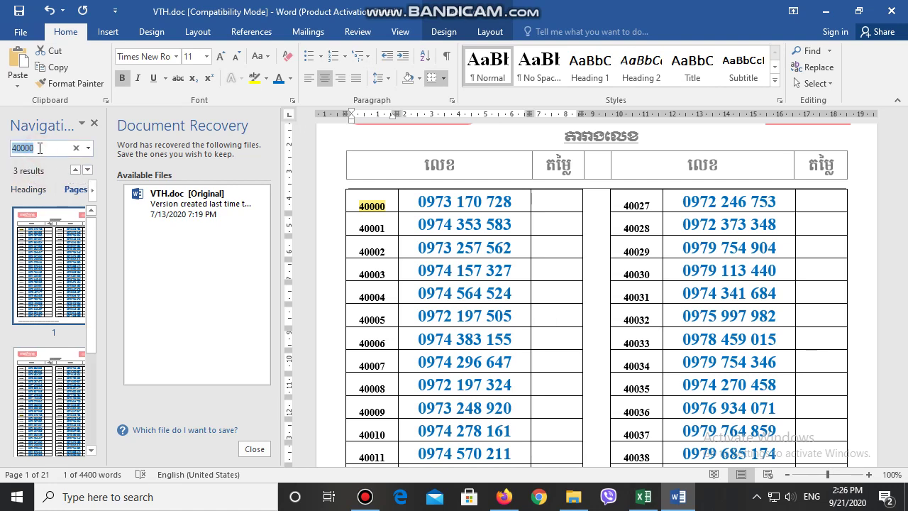
pyautogui.click(254, 448)
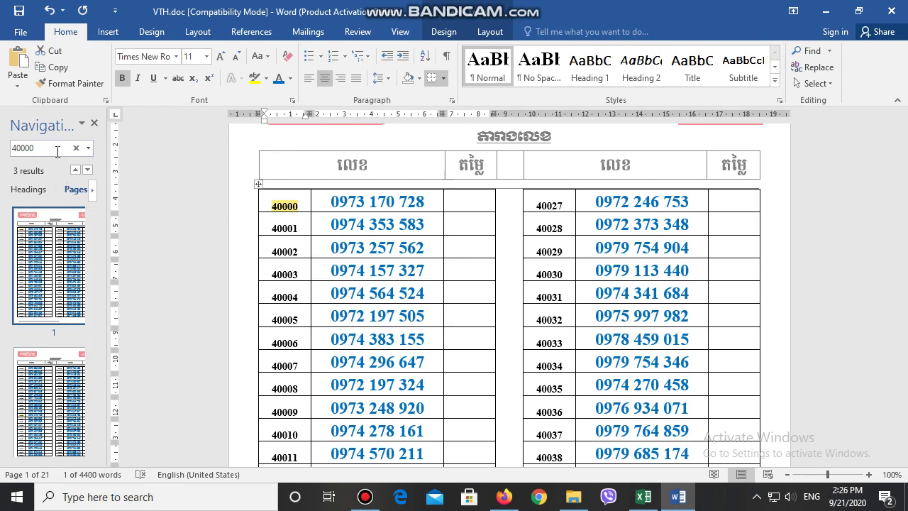
pyautogui.click(54, 148)
pyautogui.press('Return')
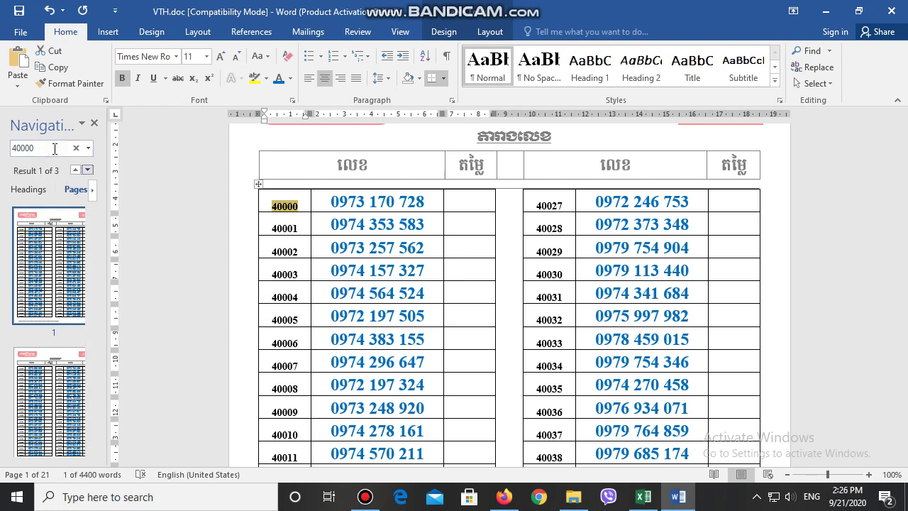
pyautogui.click(87, 169)
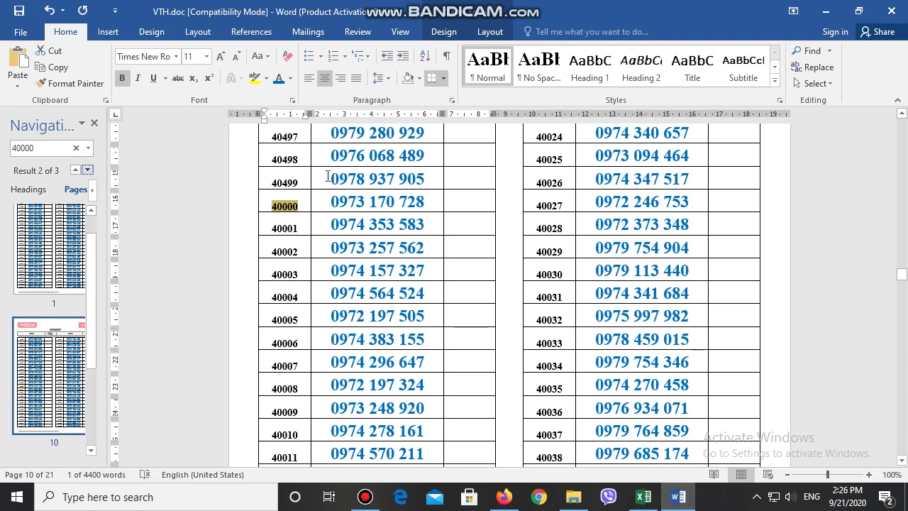
# Step: Select the duplicate rows from that match down to the last row on page 21
pyautogui.click(270, 203)
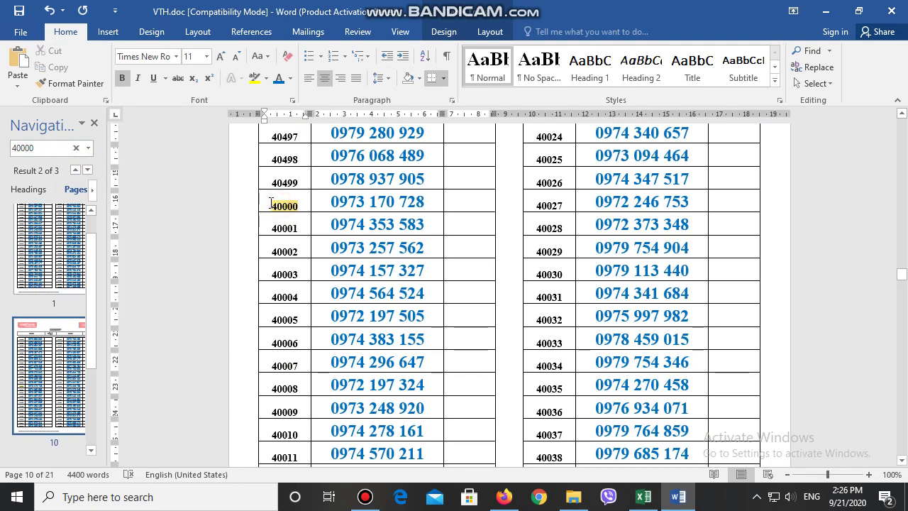
pyautogui.moveTo(310, 215); pyautogui.dragTo(829, 505)
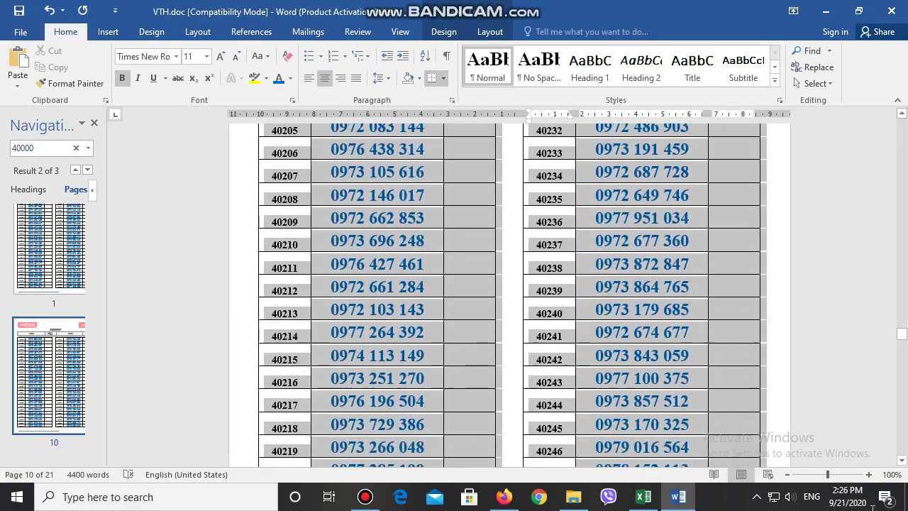
pyautogui.moveTo(829, 505); pyautogui.dragTo(828, 505)
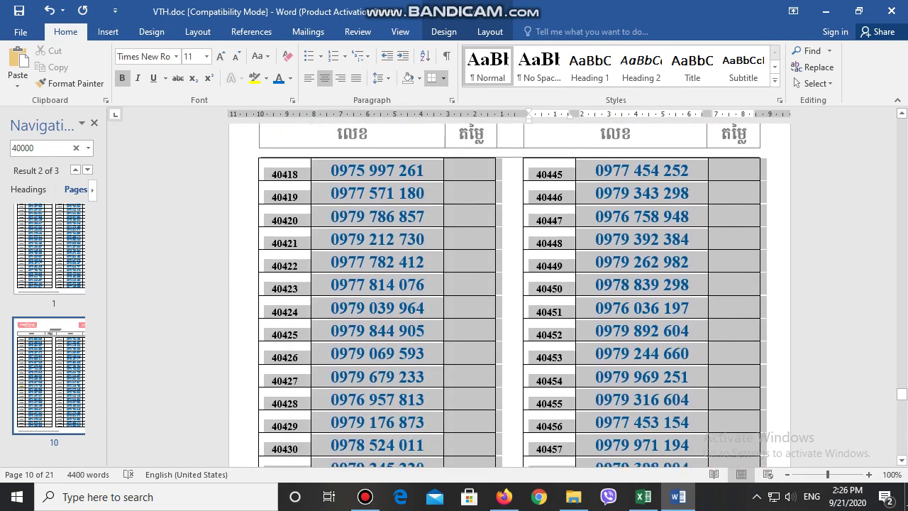
pyautogui.moveTo(829, 505); pyautogui.dragTo(829, 505)
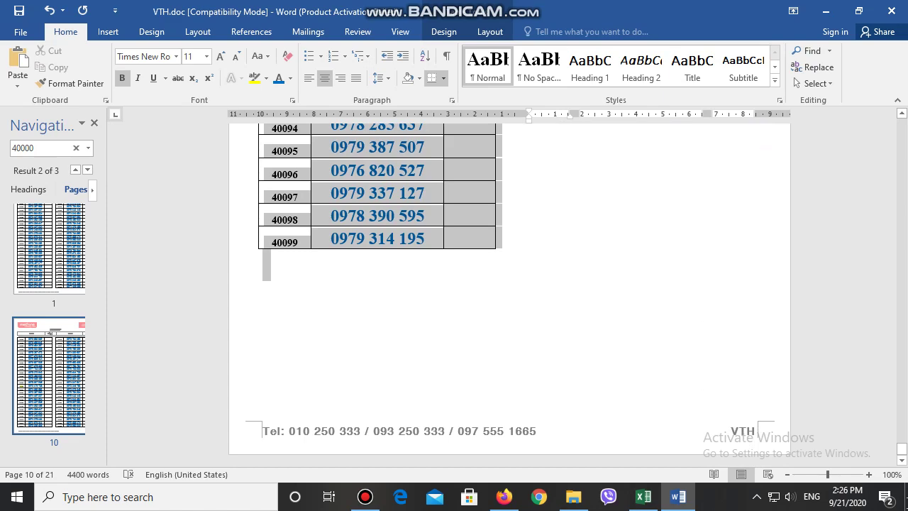
pyautogui.moveTo(829, 505); pyautogui.dragTo(828, 505)
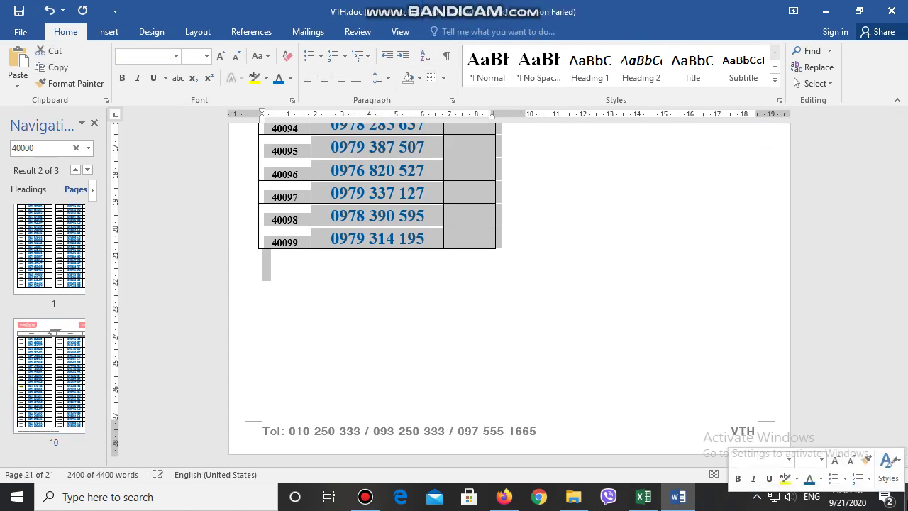
# Step: Delete the selected duplicate rows, reducing the document to 10 pages
pyautogui.press('BackSpace')
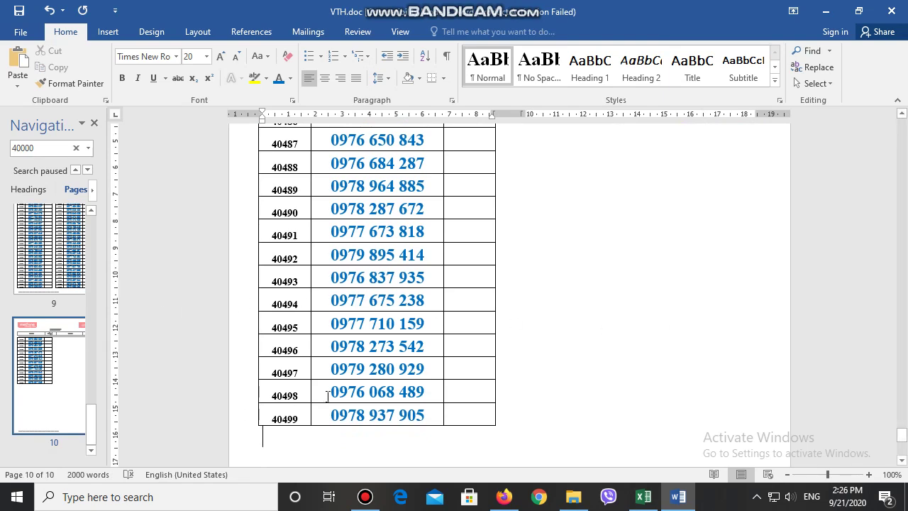
pyautogui.scroll(3, 231, 374)
pyautogui.scroll(3, 516, 366)
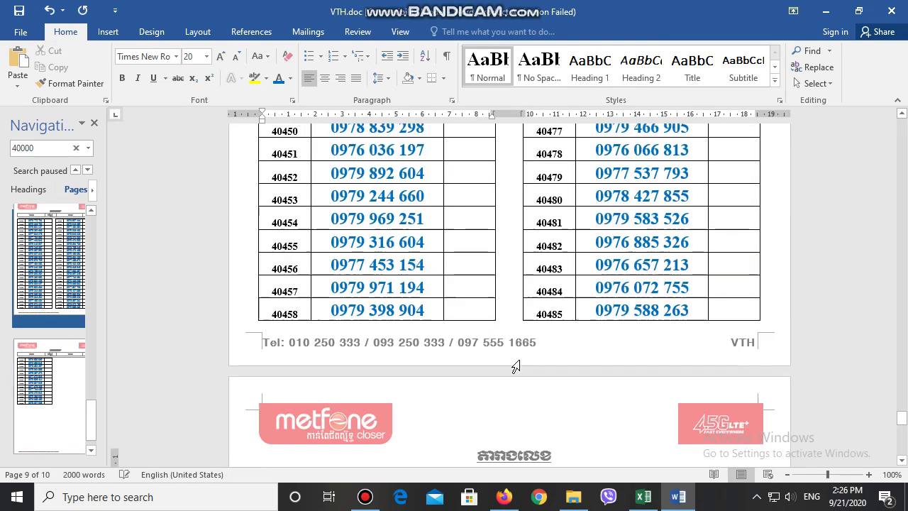
pyautogui.scroll(1, 516, 366)
pyautogui.scroll(3, 516, 366)
pyautogui.scroll(2, 122, 341)
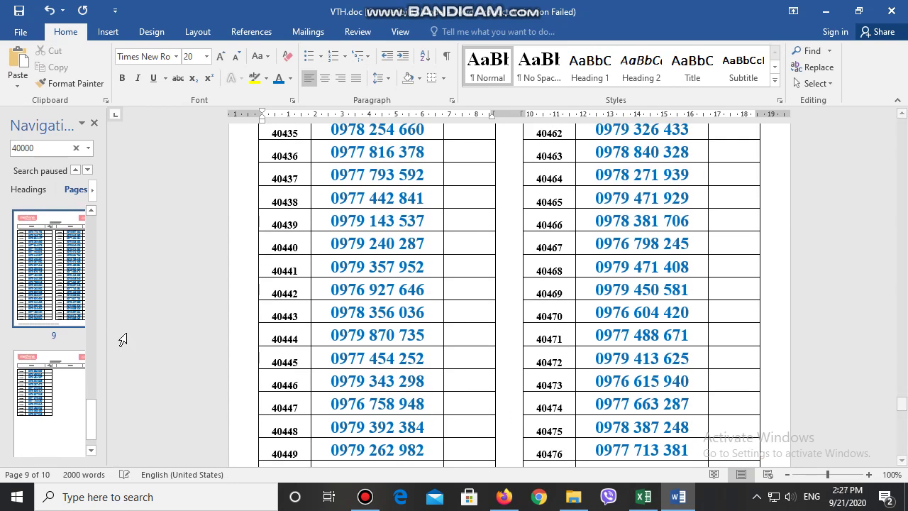
pyautogui.scroll(5, 902, 420)
pyautogui.moveTo(901, 392); pyautogui.dragTo(903, 133)
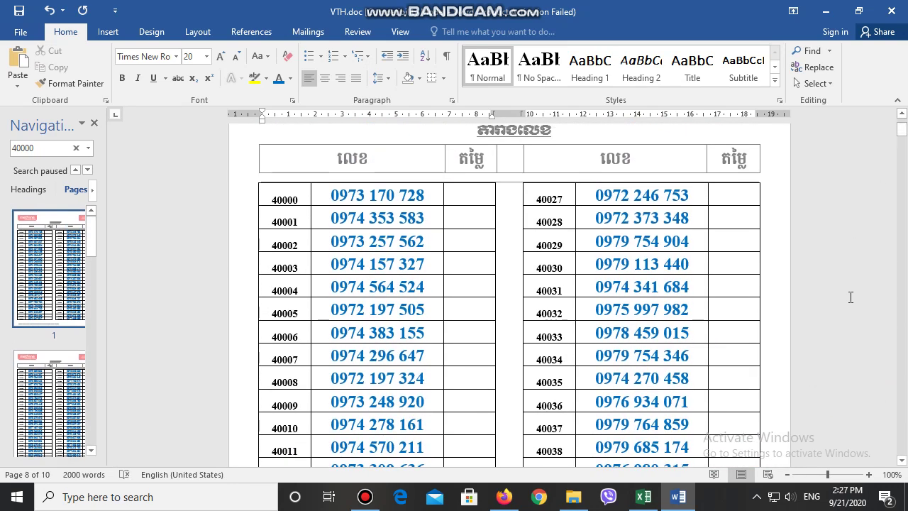
# Step: Search 40000 again and scroll through to confirm one match and the table ending at 40499
pyautogui.click(879, 320)
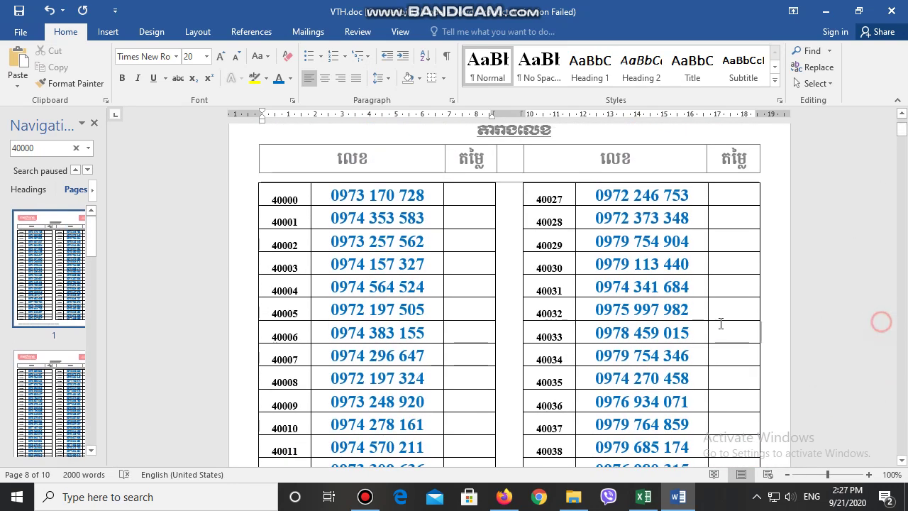
pyautogui.scroll(2, 558, 233)
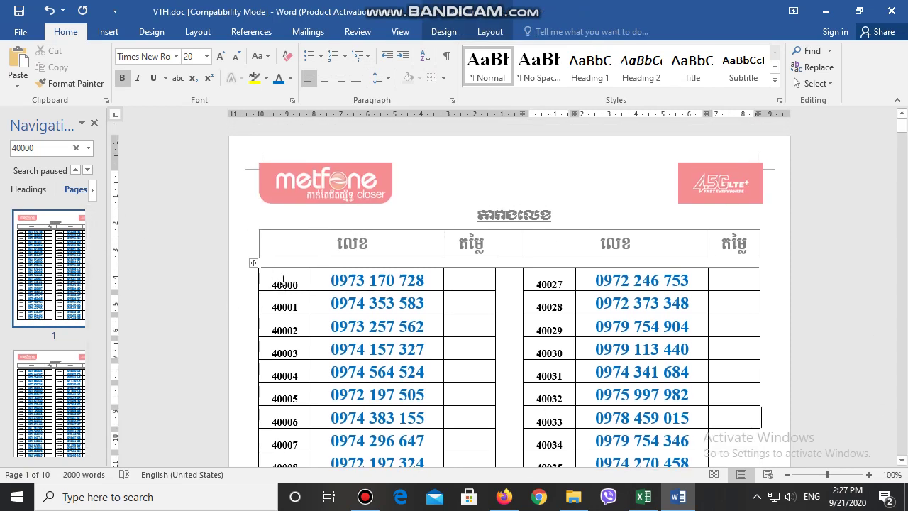
pyautogui.click(49, 149)
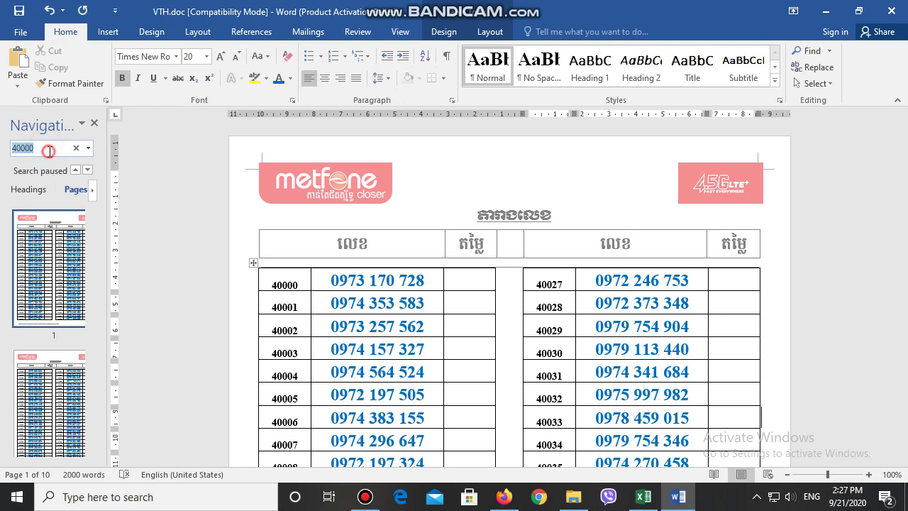
pyautogui.press('Return')
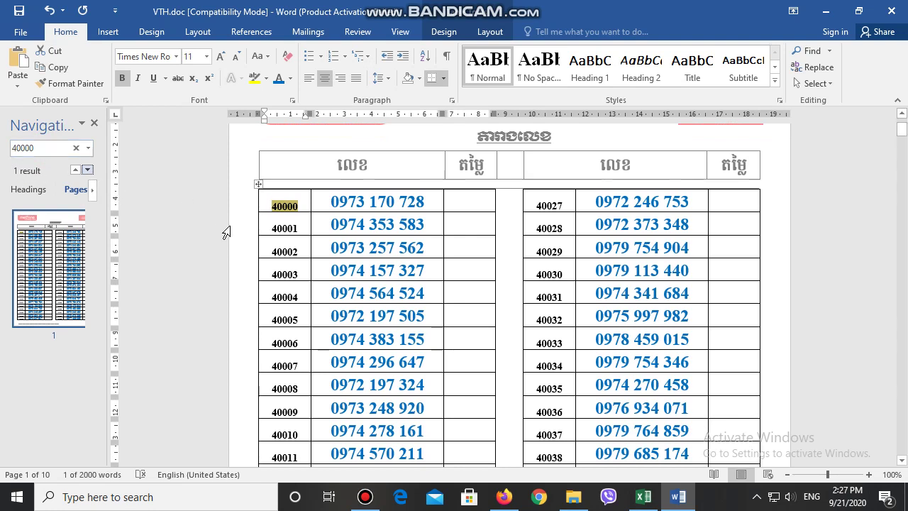
pyautogui.click(51, 147)
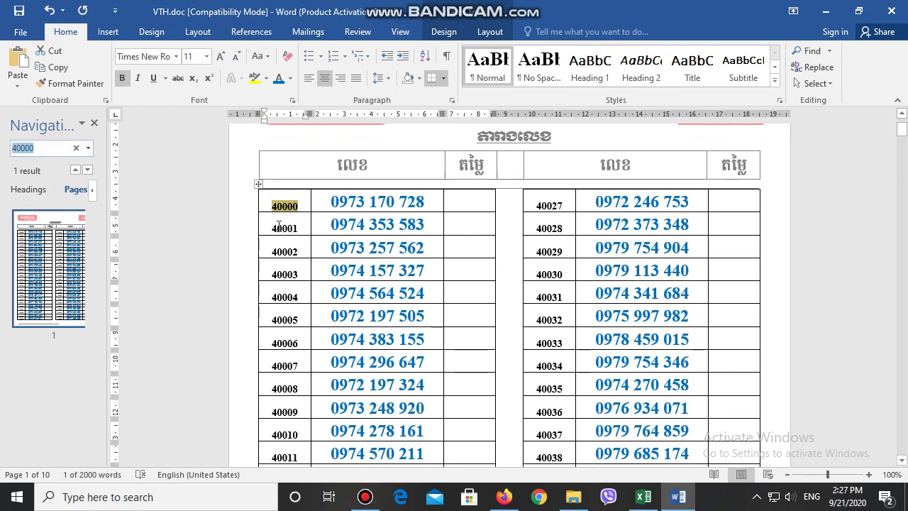
pyautogui.click(87, 170)
pyautogui.scroll(-5, 634, 266)
pyautogui.scroll(-8, 703, 318)
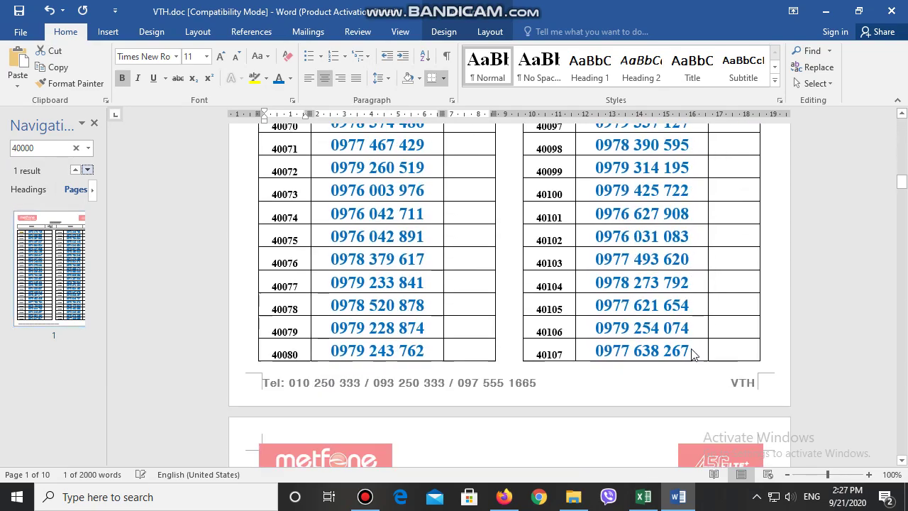
pyautogui.scroll(-4, 691, 349)
pyautogui.scroll(-8, 660, 376)
pyautogui.scroll(-4, 645, 369)
pyautogui.scroll(-8, 631, 362)
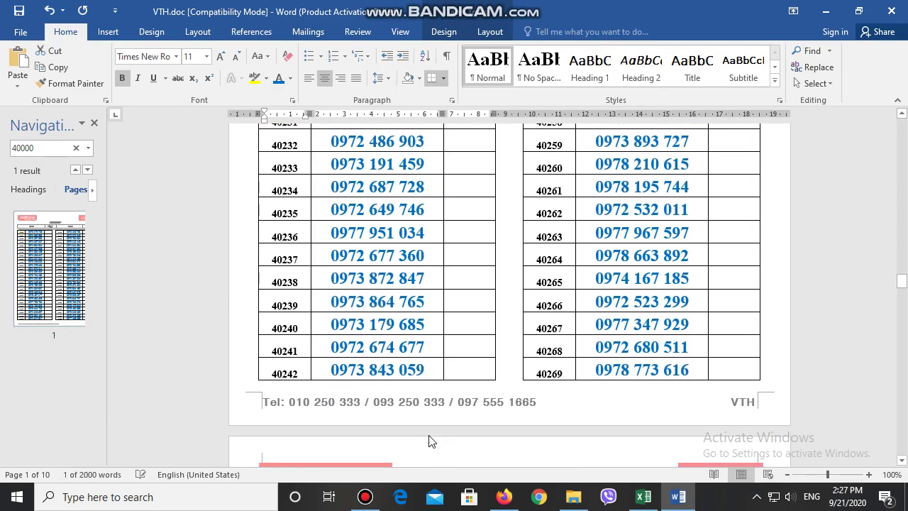
pyautogui.scroll(-10, 614, 350)
pyautogui.scroll(-5, 613, 350)
pyautogui.scroll(-4, 600, 348)
pyautogui.scroll(-5, 585, 348)
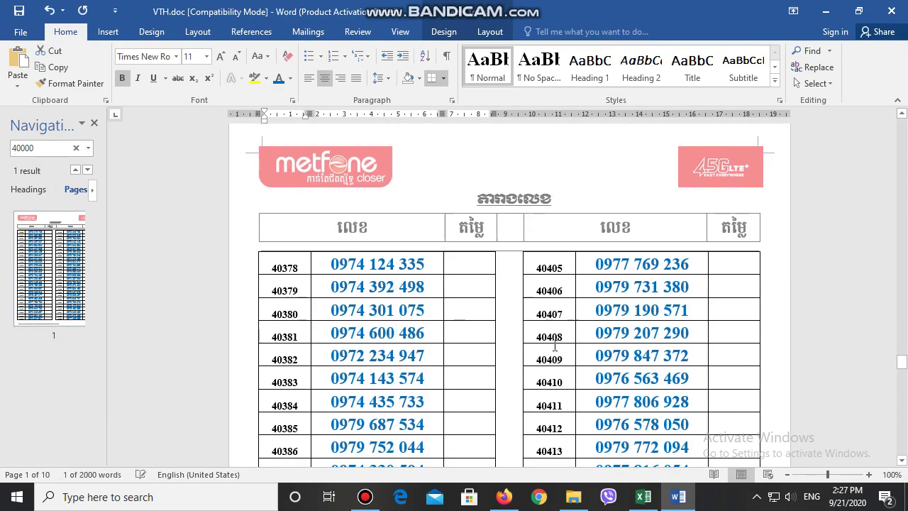
pyautogui.scroll(-5, 567, 346)
pyautogui.scroll(-10, 554, 346)
pyautogui.scroll(-5, 554, 347)
pyautogui.scroll(-3, 552, 348)
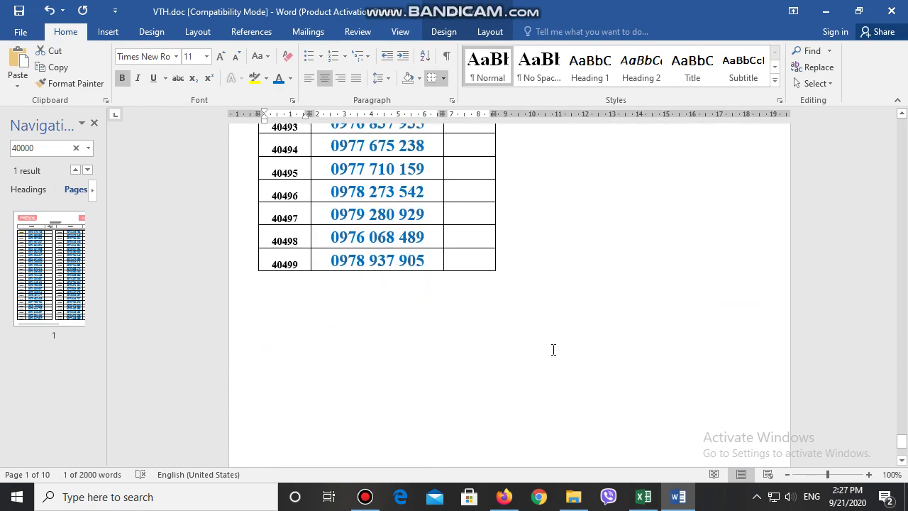
pyautogui.scroll(2, 554, 349)
pyautogui.scroll(3, 554, 349)
pyautogui.scroll(7, 470, 324)
pyautogui.scroll(9, 318, 237)
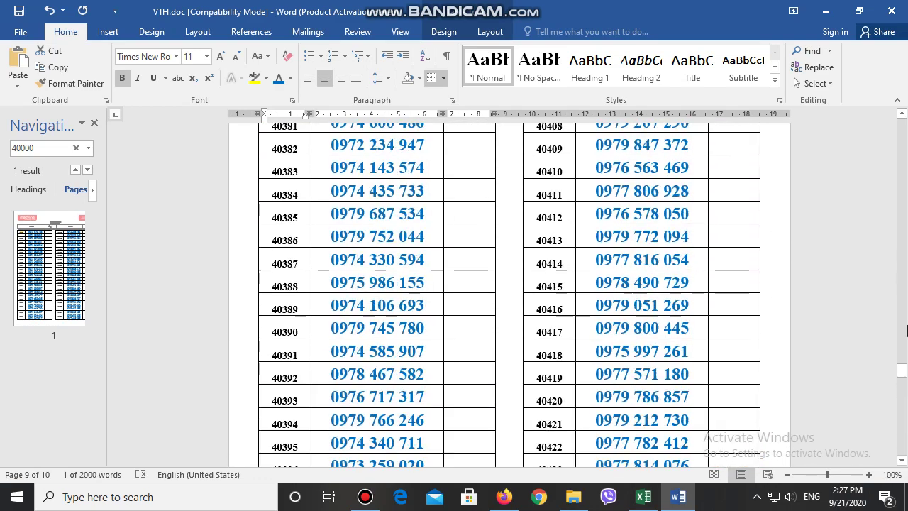
pyautogui.moveTo(904, 367); pyautogui.dragTo(901, 125)
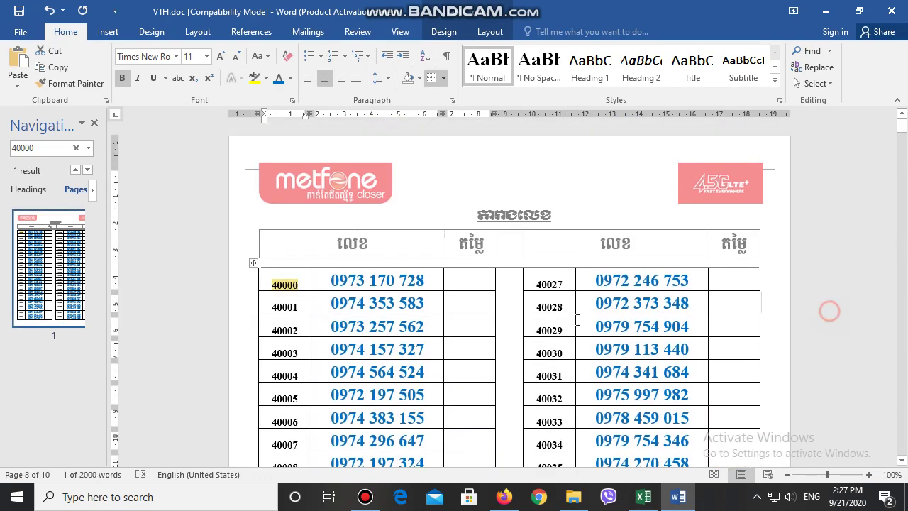
# Step: Select both phone-number columns and enlarge their font by two Grow Font steps
pyautogui.click(383, 281)
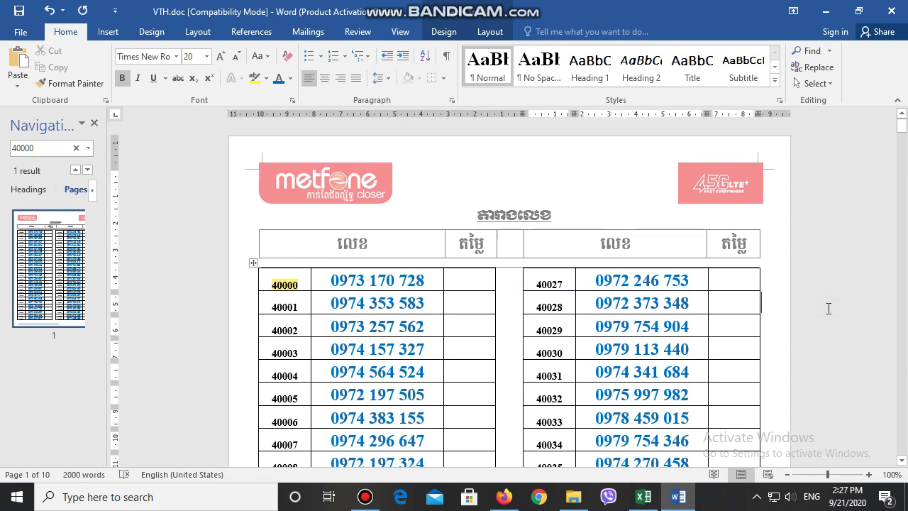
pyautogui.click(466, 320)
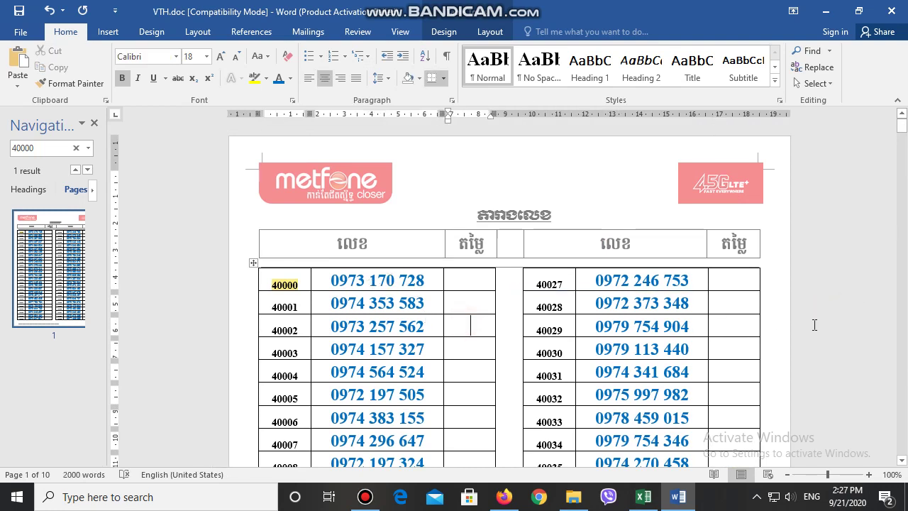
pyautogui.click(824, 327)
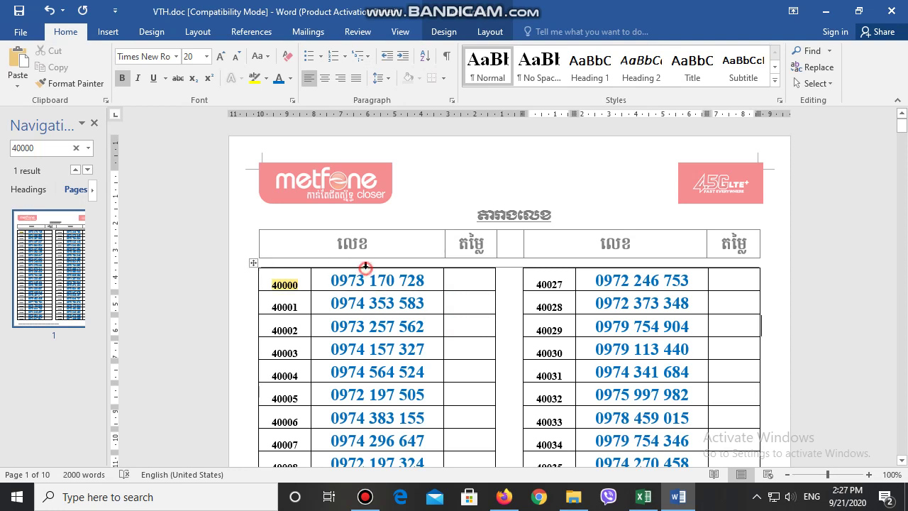
pyautogui.click(366, 266)
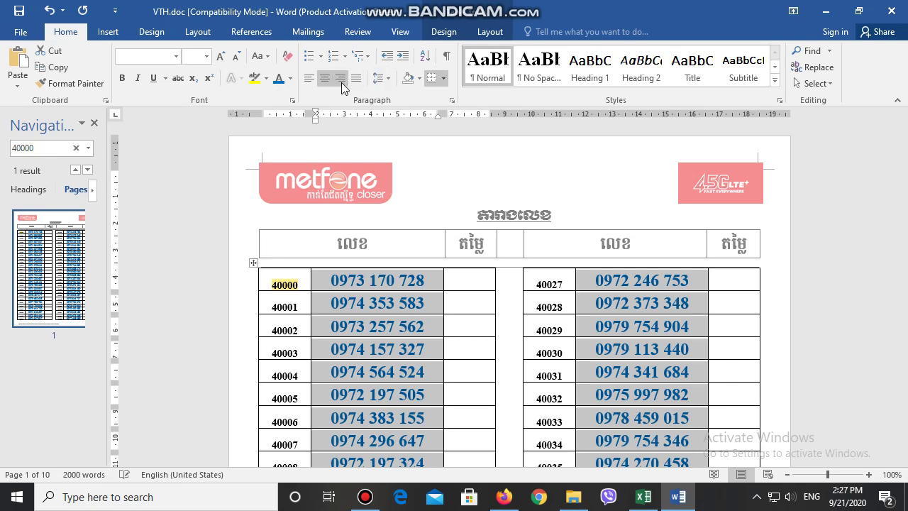
pyautogui.click(221, 58)
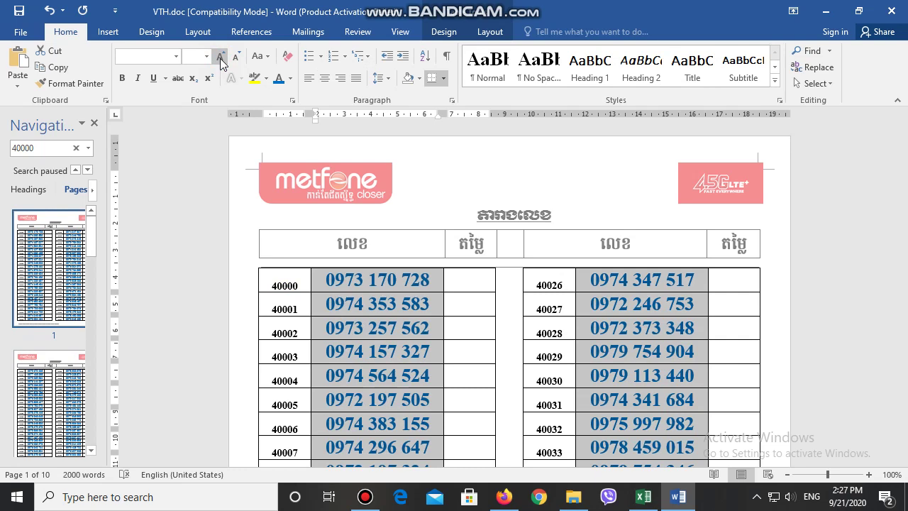
pyautogui.click(221, 58)
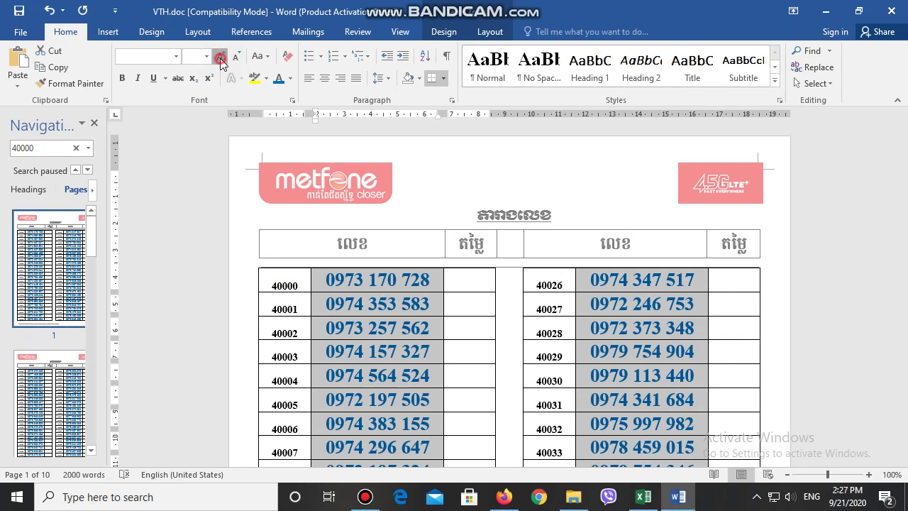
# Step: Deselect and scroll to the last page to check that the list now runs to 11 pages
pyautogui.click(846, 324)
pyautogui.scroll(-10, 827, 320)
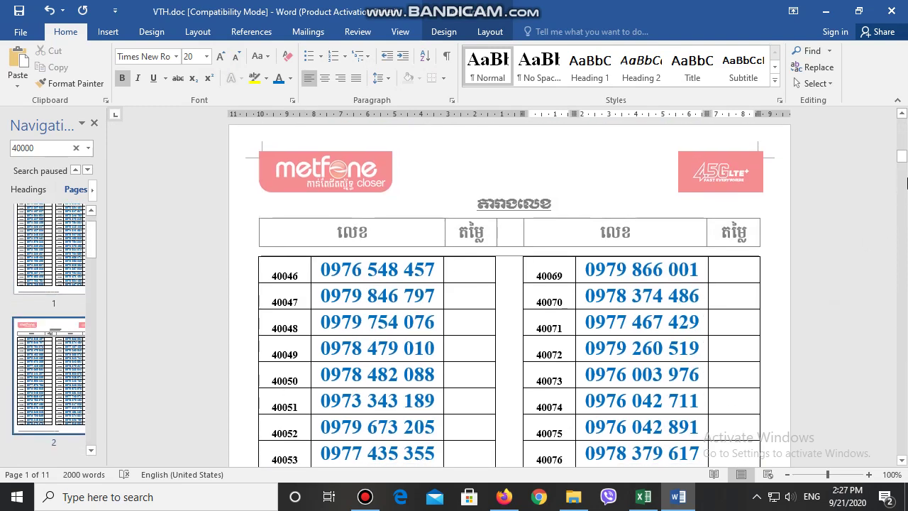
pyautogui.moveTo(902, 158); pyautogui.dragTo(902, 448)
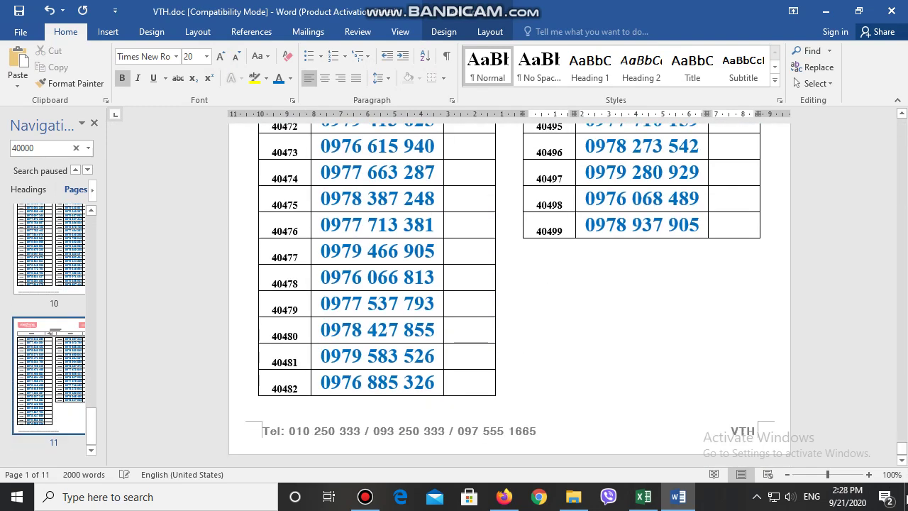
pyautogui.click(555, 341)
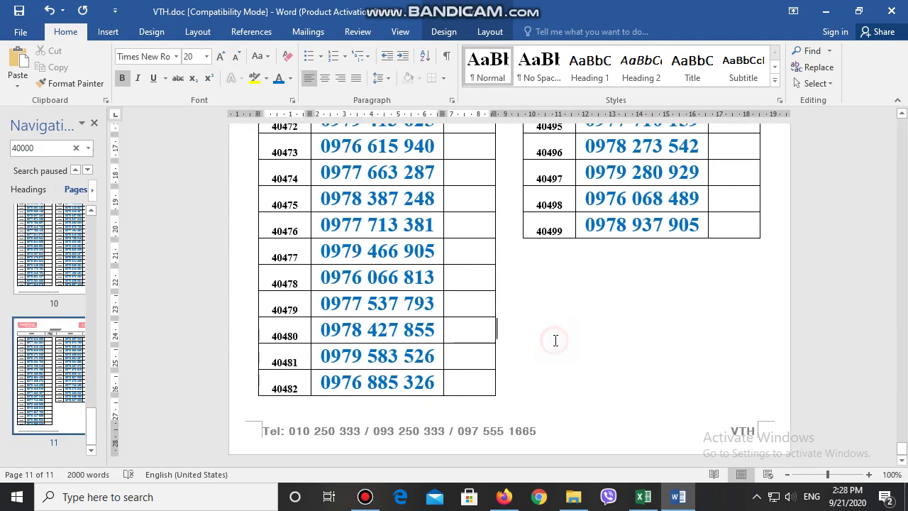
pyautogui.moveTo(902, 448); pyautogui.dragTo(902, 122)
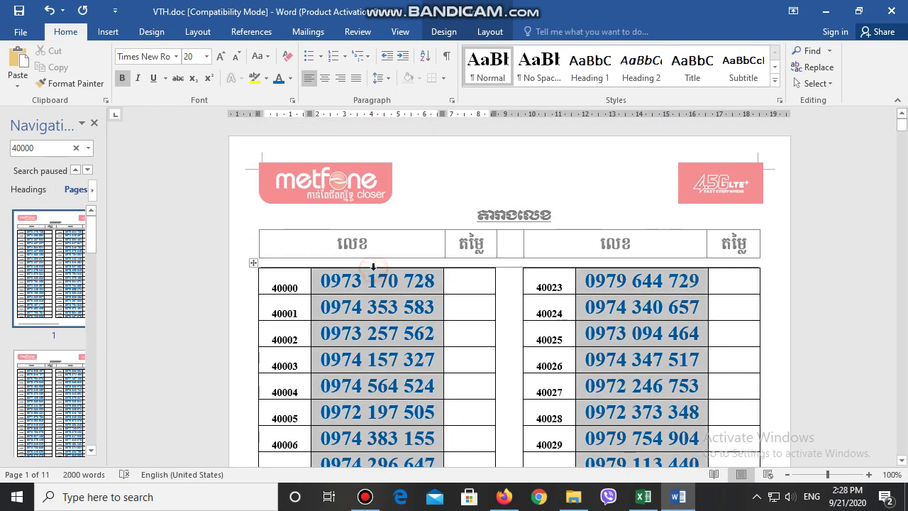
# Step: Shrink the selected phone-number columns by one font size
pyautogui.click(371, 268)
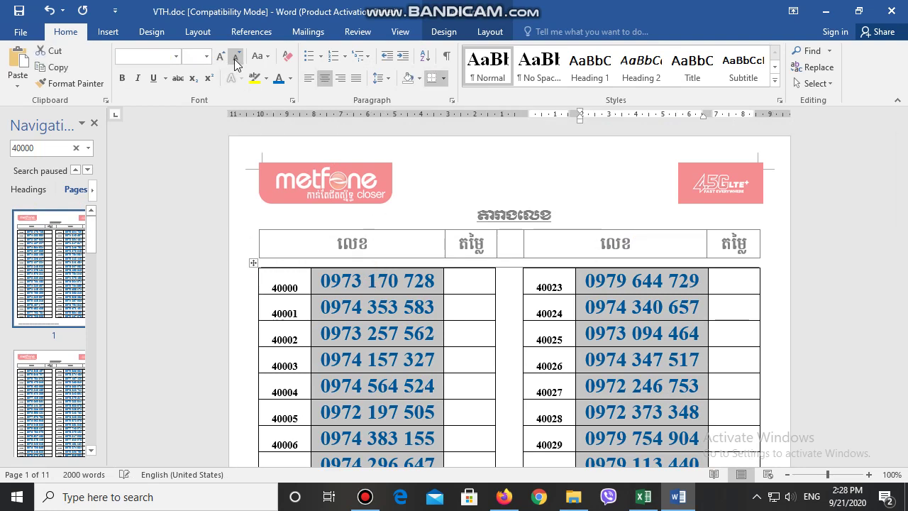
pyautogui.click(236, 57)
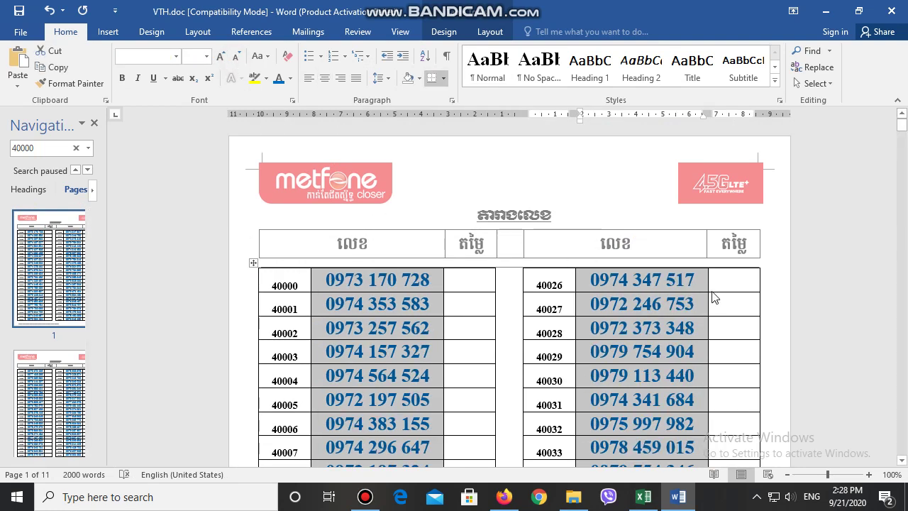
pyautogui.click(841, 331)
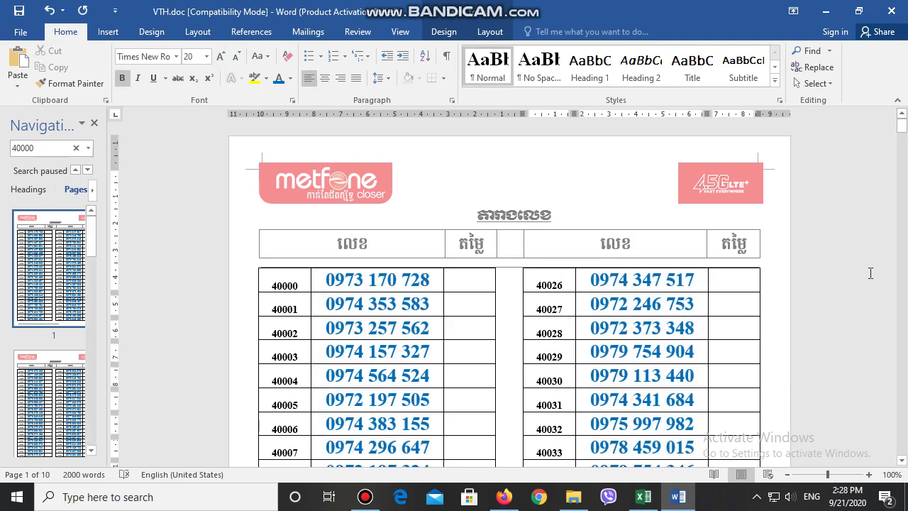
# Step: Scroll through the document to confirm the list fits on 10 pages again
pyautogui.scroll(-6, 870, 273)
pyautogui.moveTo(901, 145)
pyautogui.mouseDown()
pyautogui.moveTo(906, 420)
pyautogui.moveTo(701, 443)
pyautogui.mouseUp()
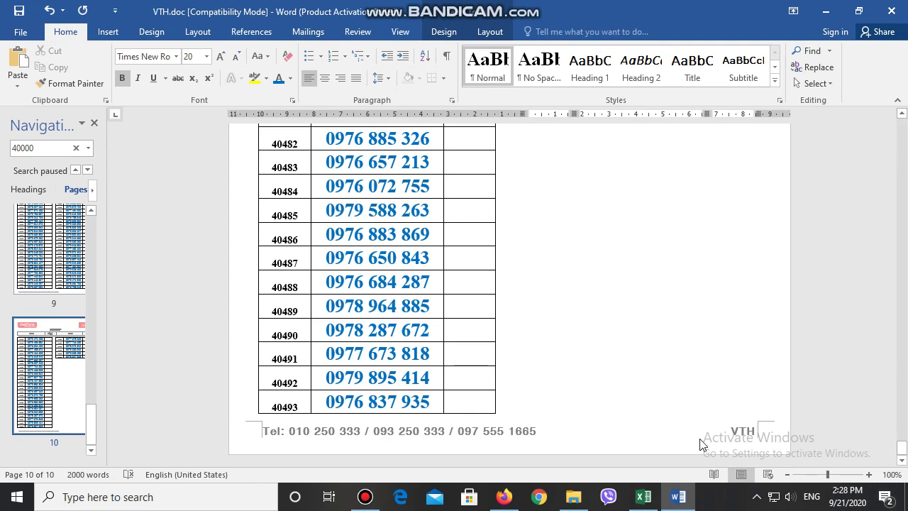
pyautogui.click(618, 401)
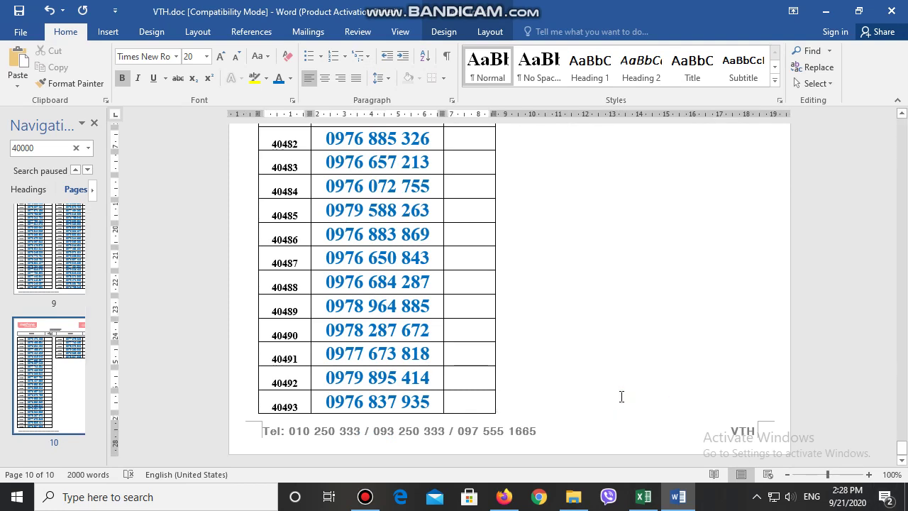
pyautogui.scroll(3, 638, 387)
pyautogui.scroll(3, 655, 375)
pyautogui.scroll(2, 656, 375)
pyautogui.scroll(8, 586, 371)
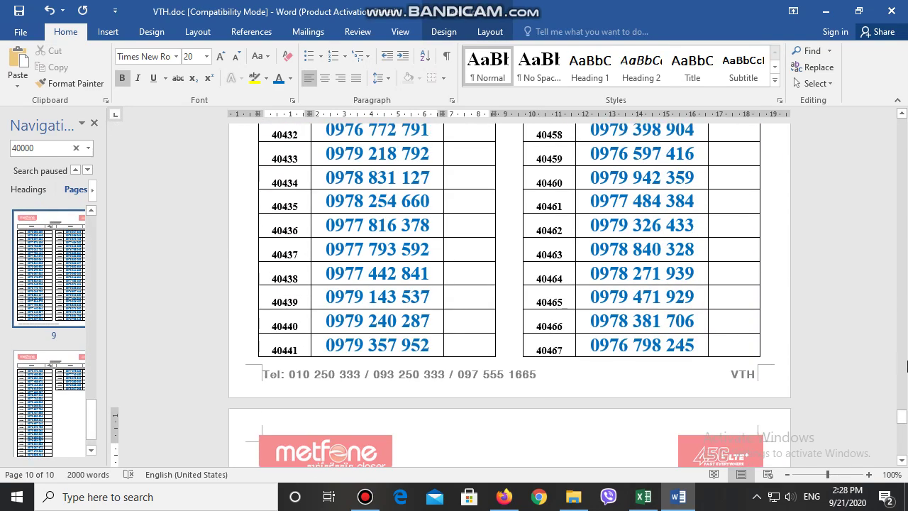
pyautogui.click(901, 413)
pyautogui.moveTo(901, 414); pyautogui.dragTo(862, 242)
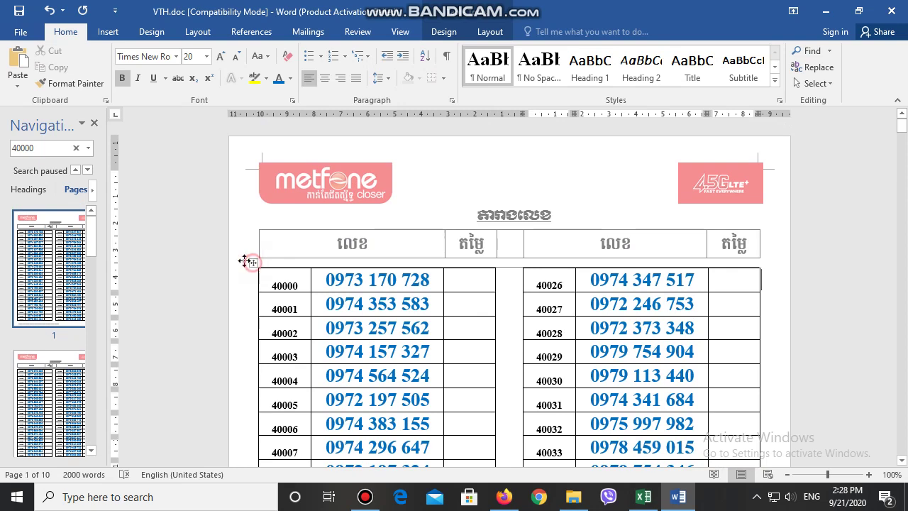
# Step: Give the whole number table Multiple line spacing of 1.09
pyautogui.click(253, 262)
pyautogui.click(387, 78)
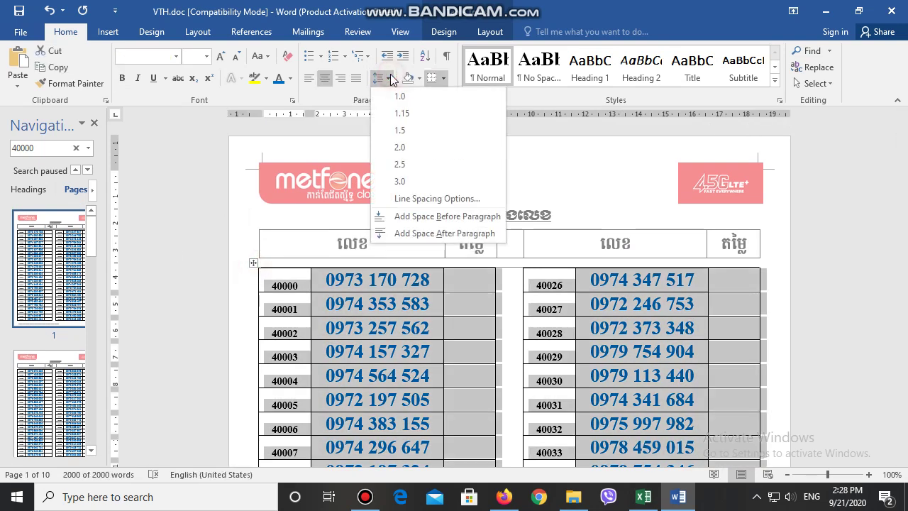
pyautogui.click(428, 198)
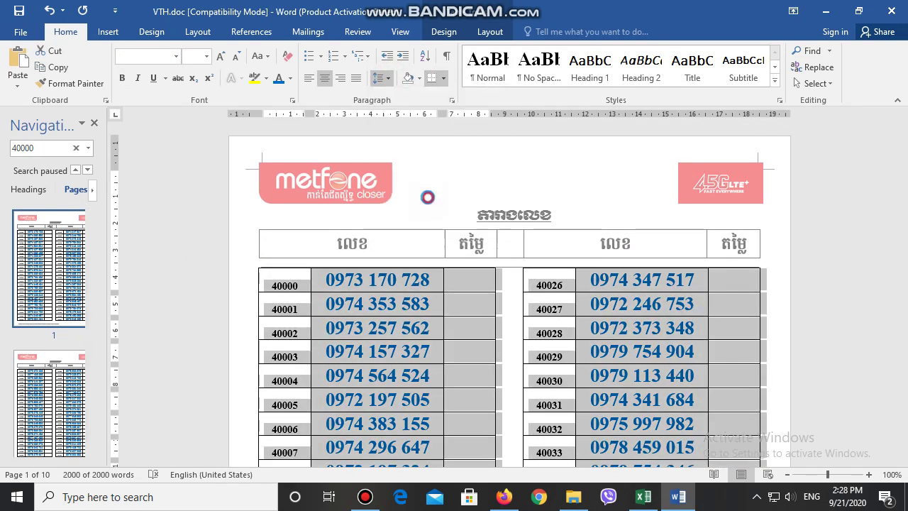
pyautogui.click(528, 270)
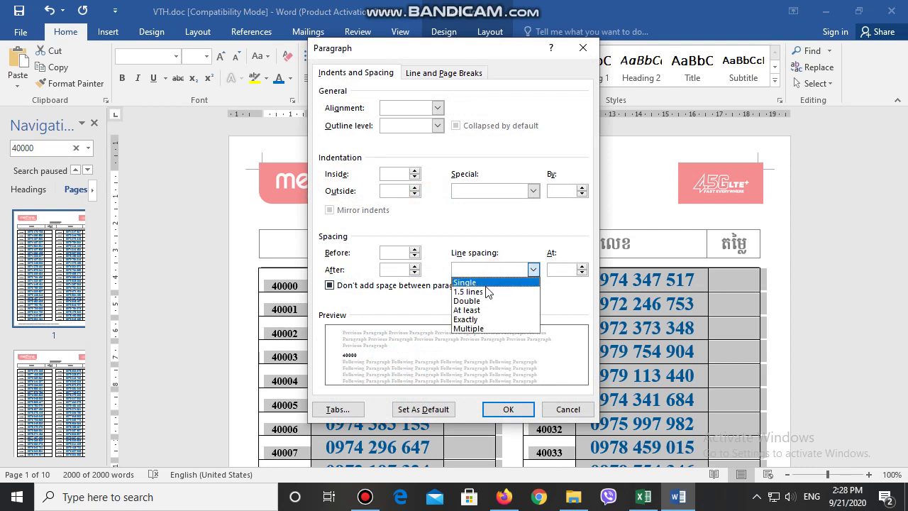
pyautogui.click(484, 284)
pyautogui.click(567, 273)
pyautogui.write('1.09')
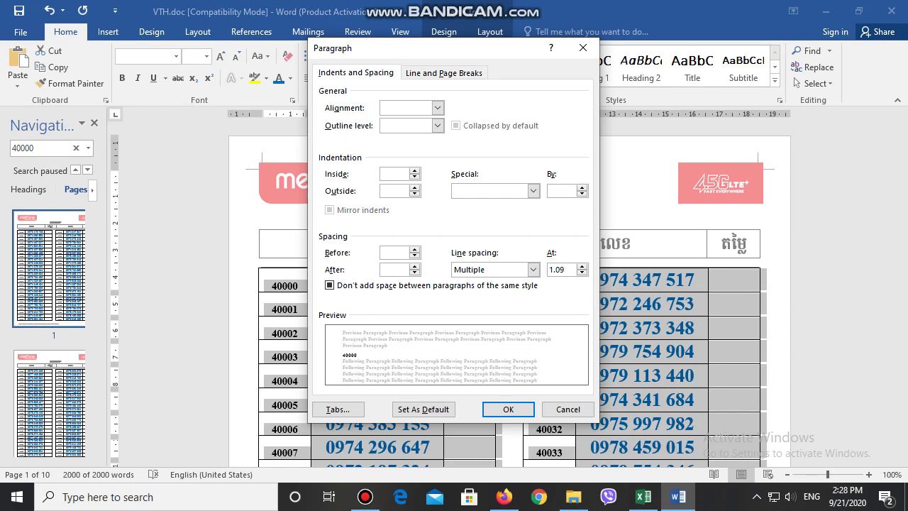
pyautogui.press('Return')
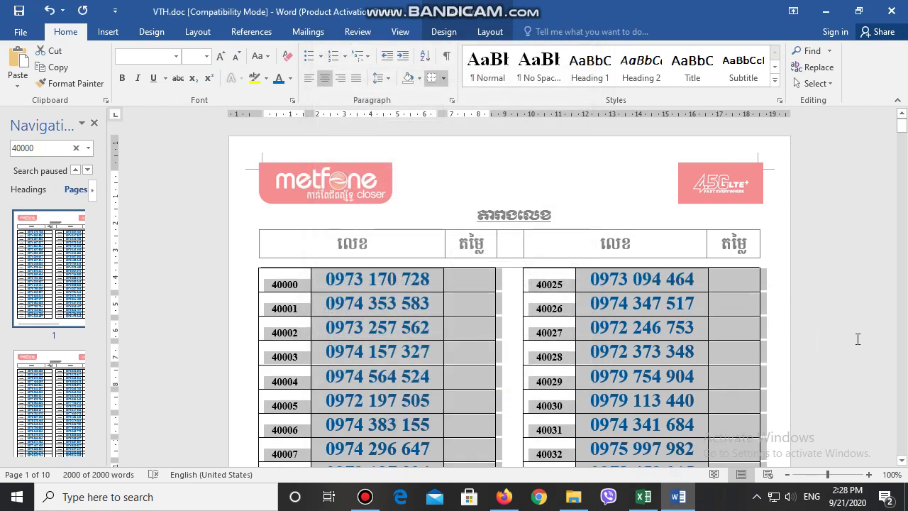
# Step: Scroll down to confirm the list fills 10 pages, ending at code 40499
pyautogui.click(858, 339)
pyautogui.scroll(-3, 821, 331)
pyautogui.scroll(-15, 636, 346)
pyautogui.scroll(-10, 637, 346)
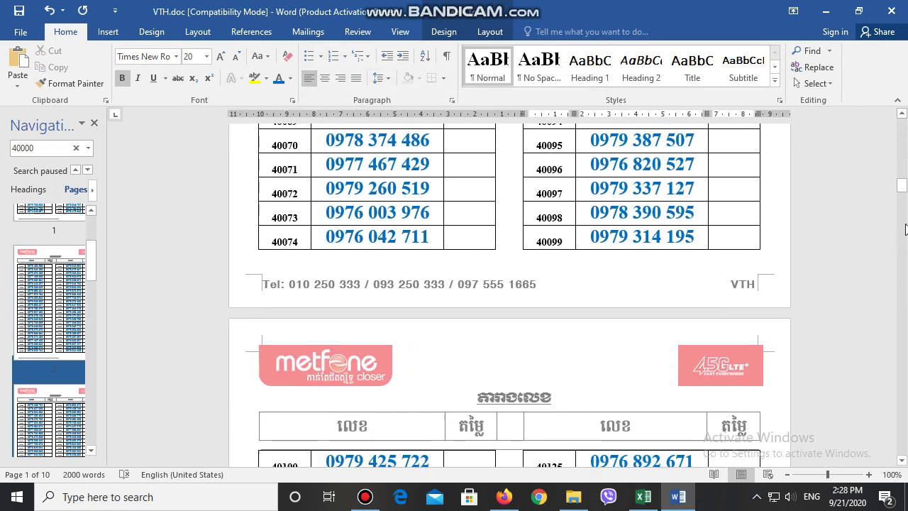
pyautogui.moveTo(901, 189); pyautogui.dragTo(901, 447)
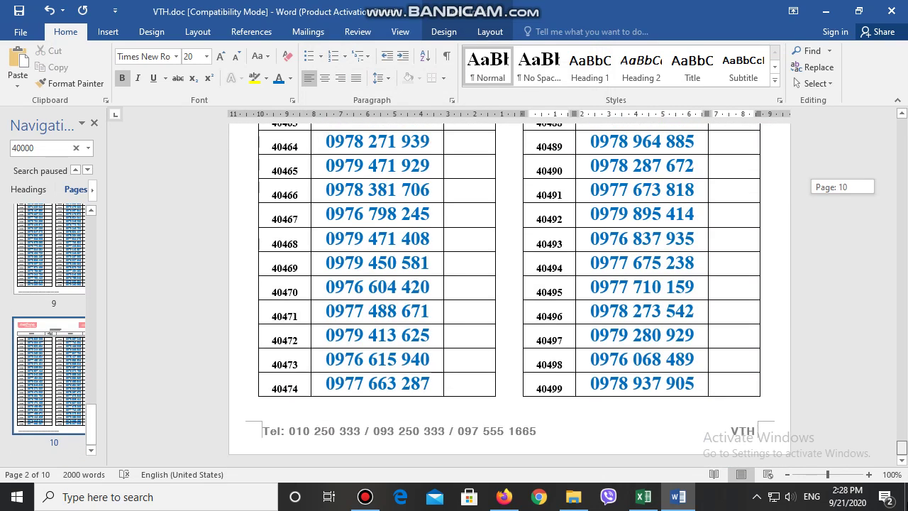
# Step: Delete all the footer text, then return to page 1 of the document
pyautogui.doubleClick(755, 434)
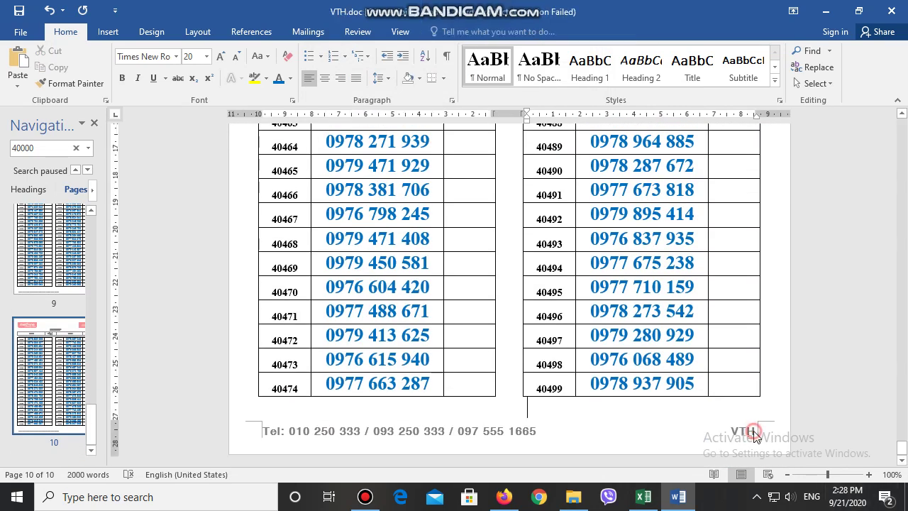
pyautogui.click(712, 431)
pyautogui.hotkey('ctrl', 'a')
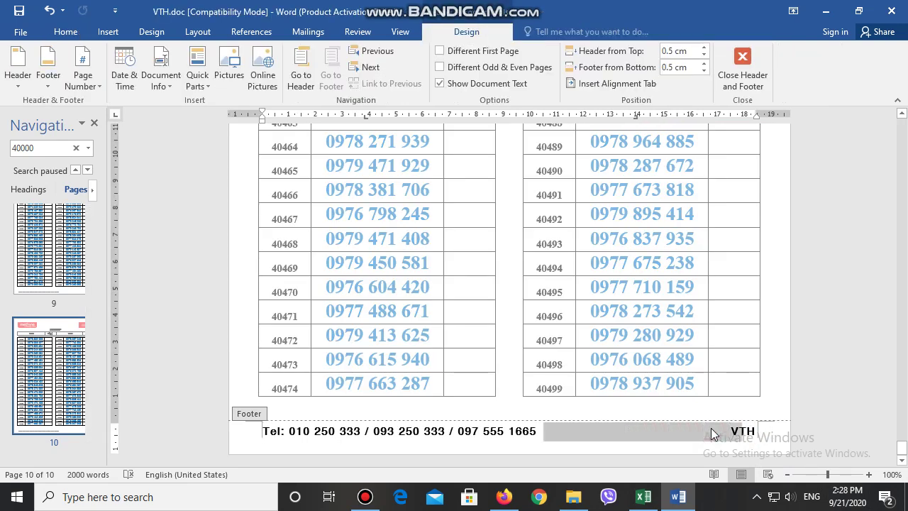
pyautogui.press('Delete')
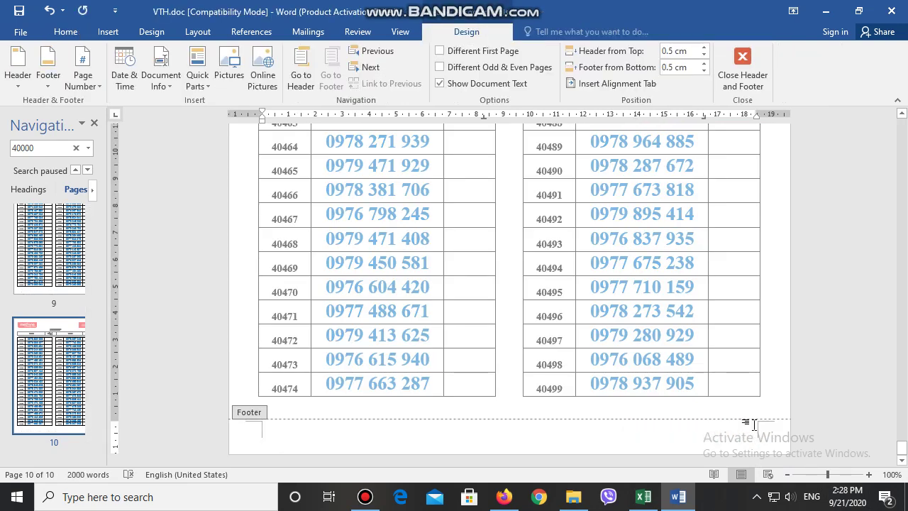
pyautogui.press('Escape')
pyautogui.scroll(5, 675, 261)
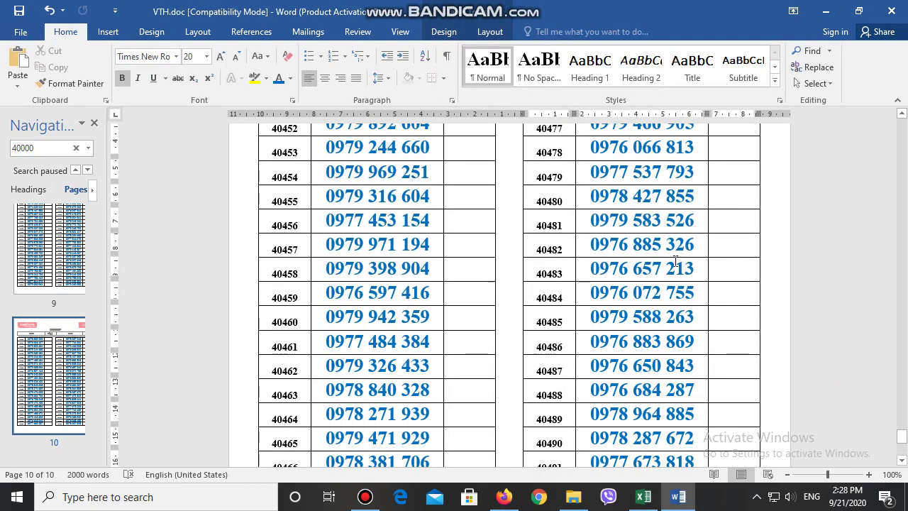
pyautogui.moveTo(902, 435); pyautogui.dragTo(904, 122)
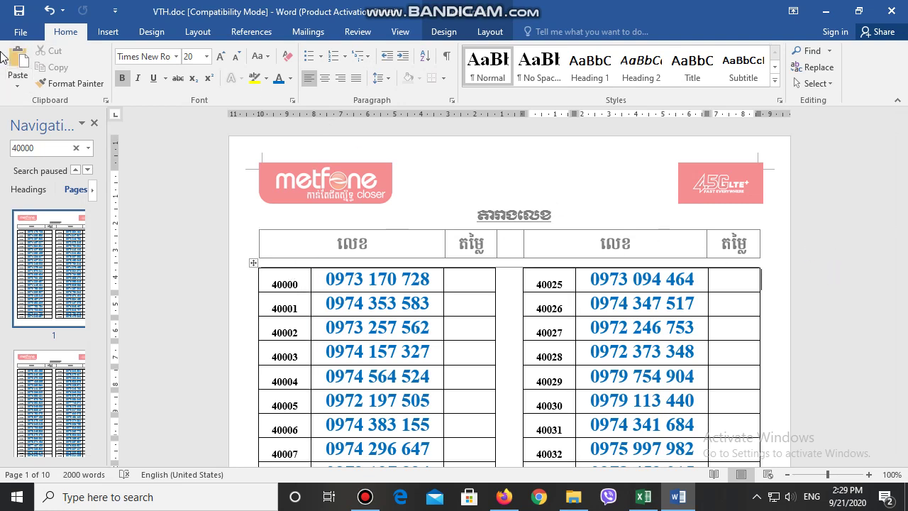
pyautogui.click(21, 31)
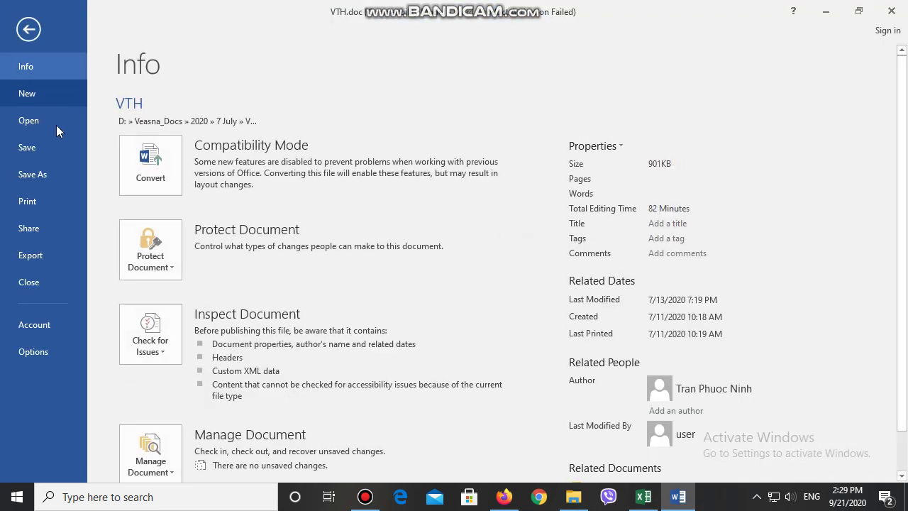
pyautogui.click(48, 173)
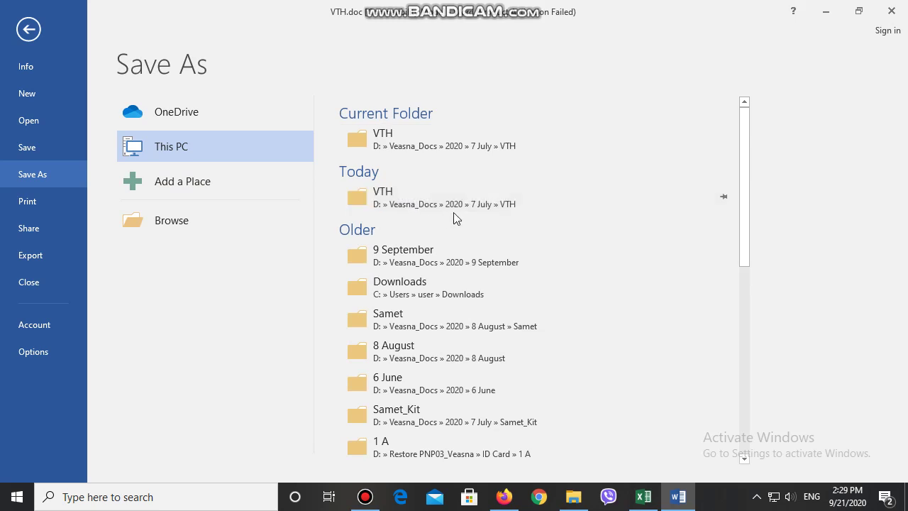
pyautogui.click(426, 258)
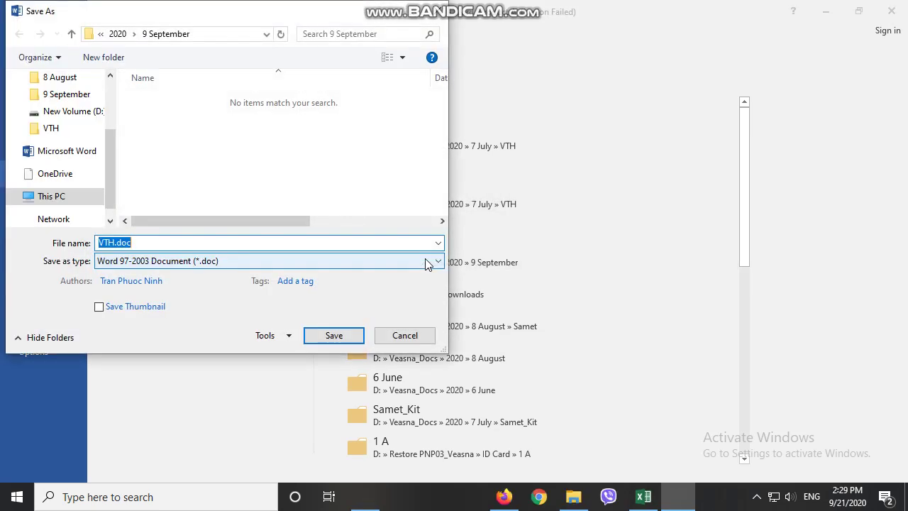
pyautogui.click(154, 244)
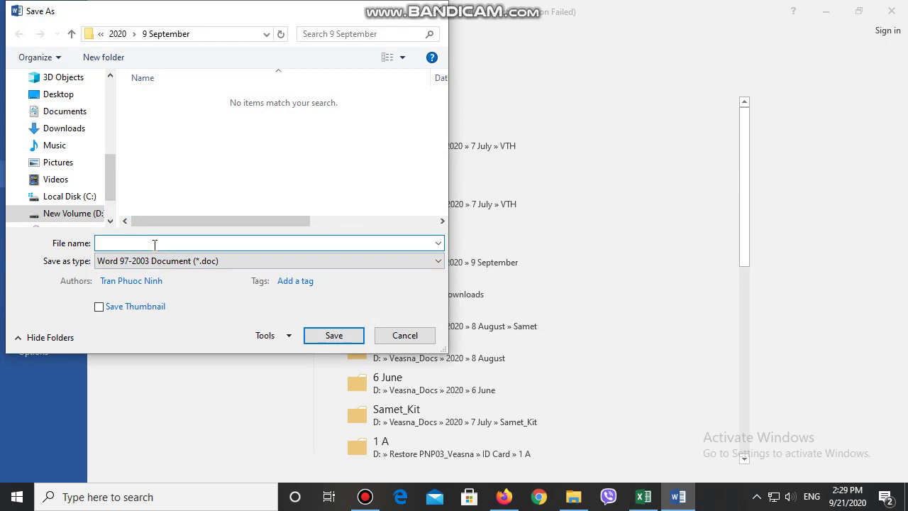
pyautogui.write('Sov')
pyautogui.write('qa')
pyautogui.press('BackSpace')
pyautogui.press('BackSpace')
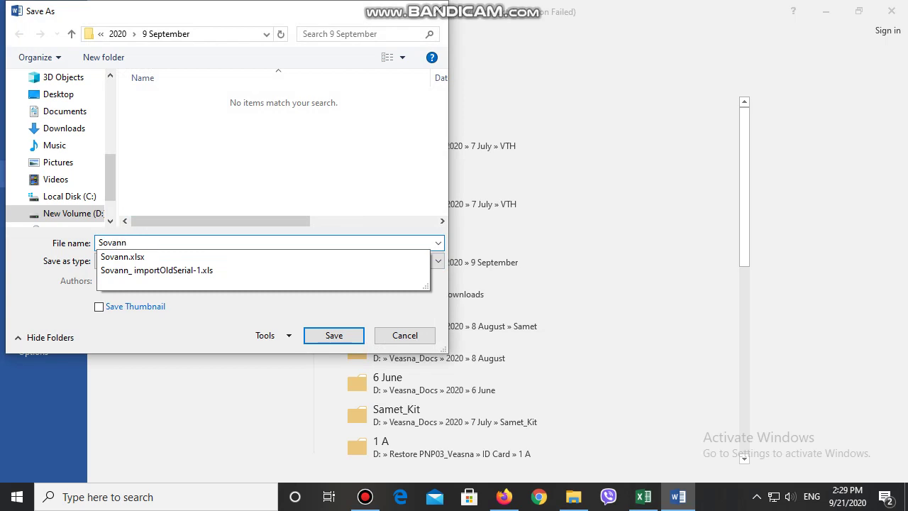
pyautogui.write('_')
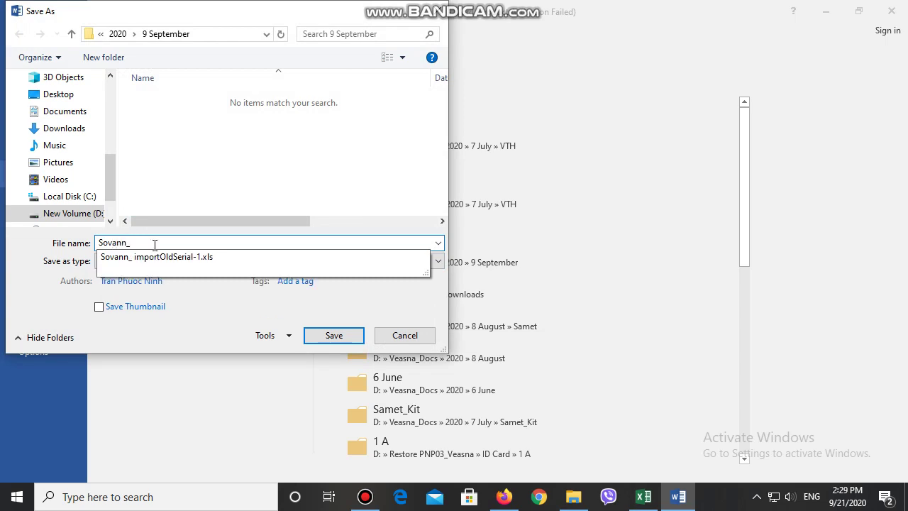
pyautogui.write('Kit')
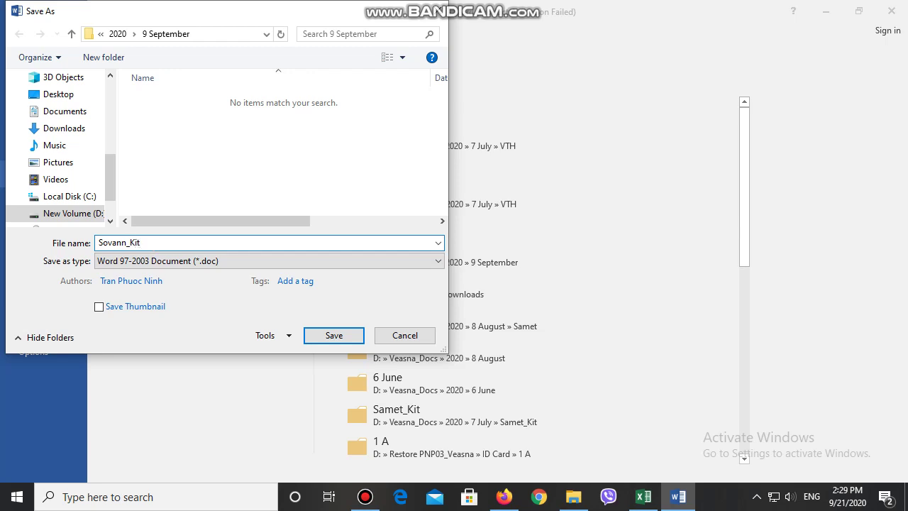
pyautogui.press('Escape')
pyautogui.press('Escape')
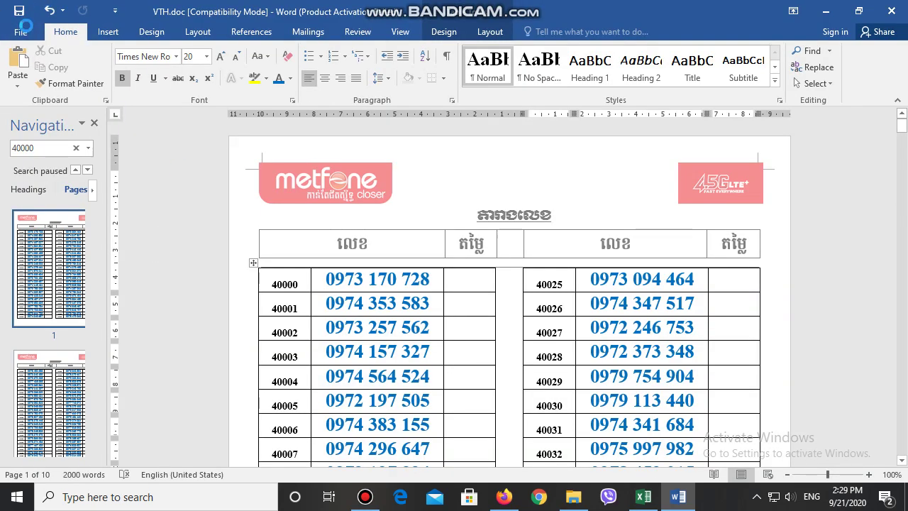
pyautogui.click(21, 32)
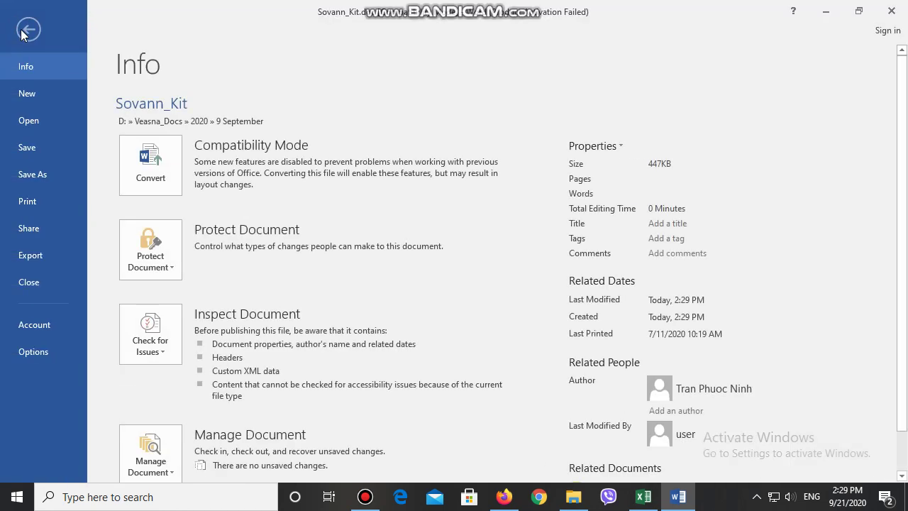
pyautogui.click(46, 176)
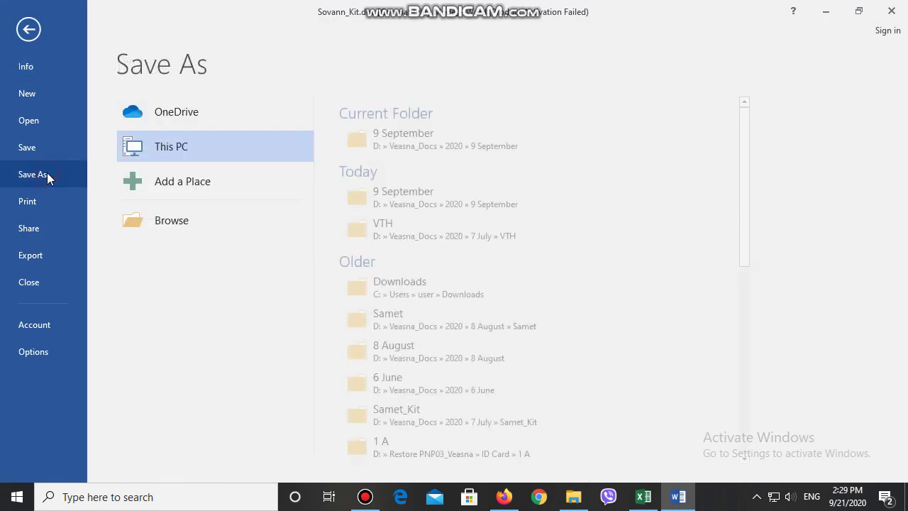
pyautogui.click(410, 144)
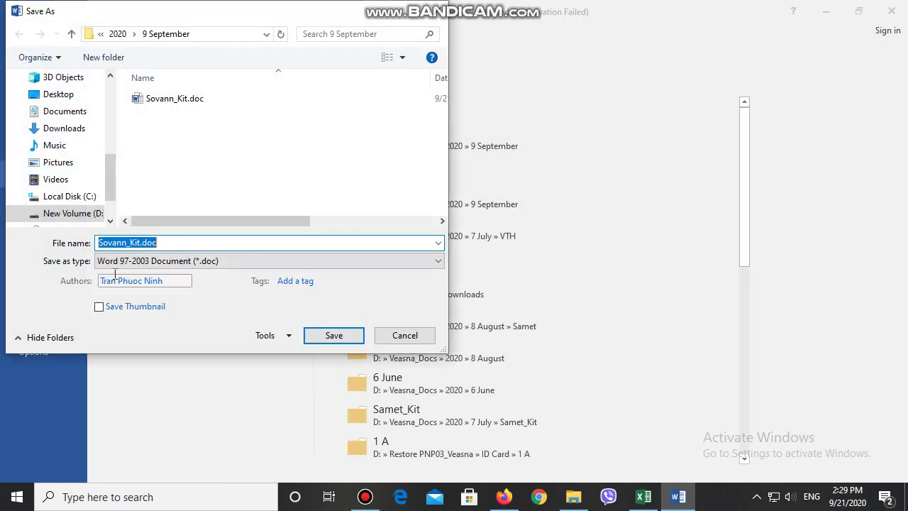
pyautogui.click(126, 261)
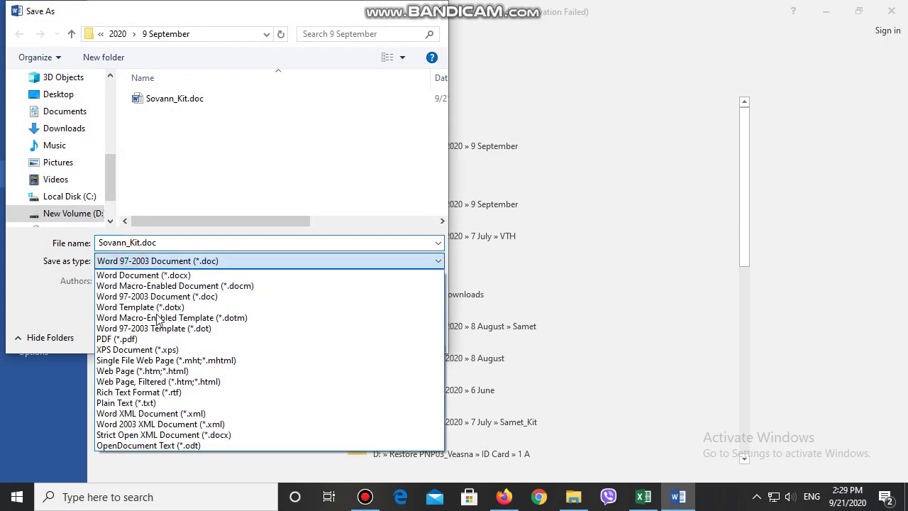
pyautogui.click(122, 339)
pyautogui.click(320, 373)
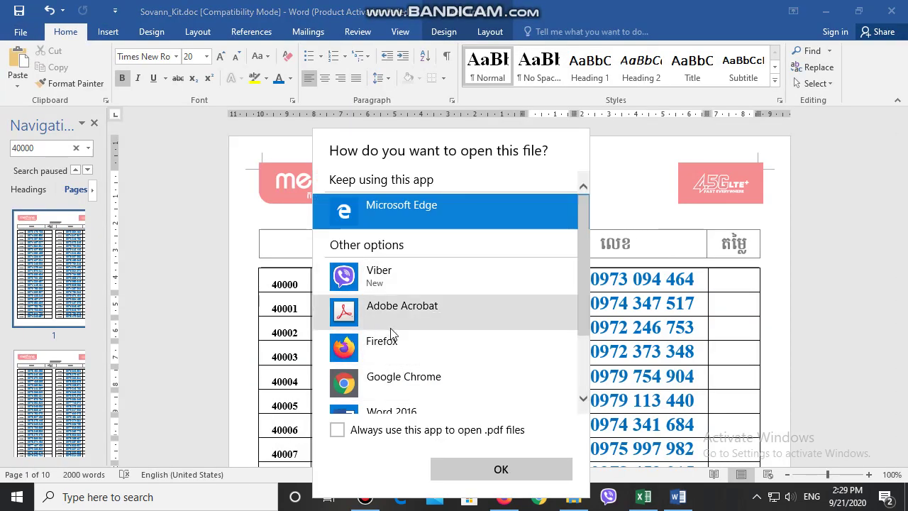
pyautogui.click(383, 321)
# Step: Open Sovann_Kit.pdf in Acrobat and scroll through all 10 pages, returning to page 1
pyautogui.click(516, 474)
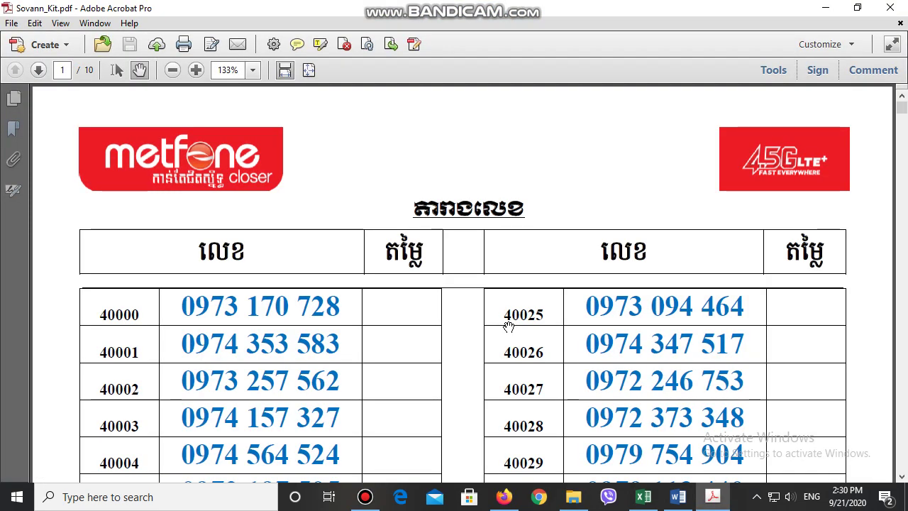
pyautogui.keyDown('ctrl'); pyautogui.scroll(-3, 509, 326); pyautogui.keyUp('ctrl')
pyautogui.keyDown('ctrl'); pyautogui.scroll(-3, 522, 317); pyautogui.keyUp('ctrl')
pyautogui.keyDown('ctrl'); pyautogui.scroll(-3, 523, 319); pyautogui.keyUp('ctrl')
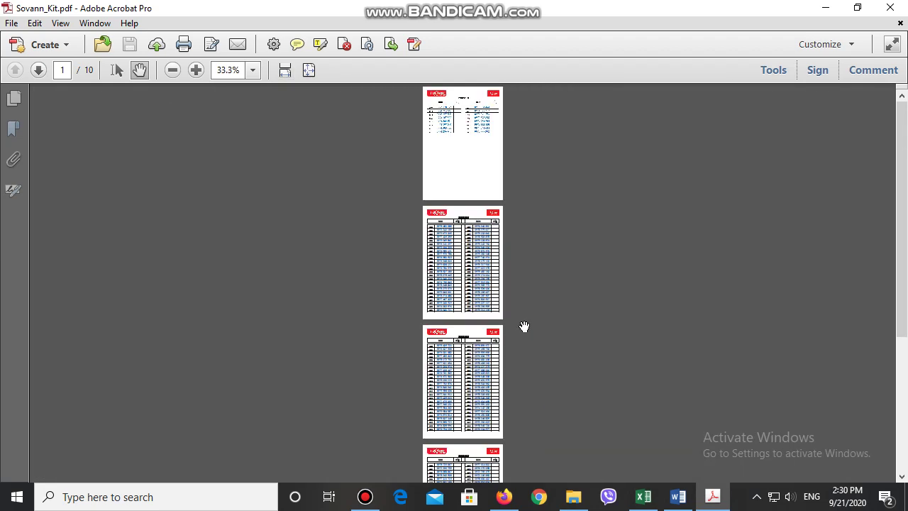
pyautogui.keyDown('ctrl'); pyautogui.scroll(-4, 523, 325); pyautogui.keyUp('ctrl')
pyautogui.keyDown('ctrl'); pyautogui.scroll(5, 472, 372); pyautogui.keyUp('ctrl')
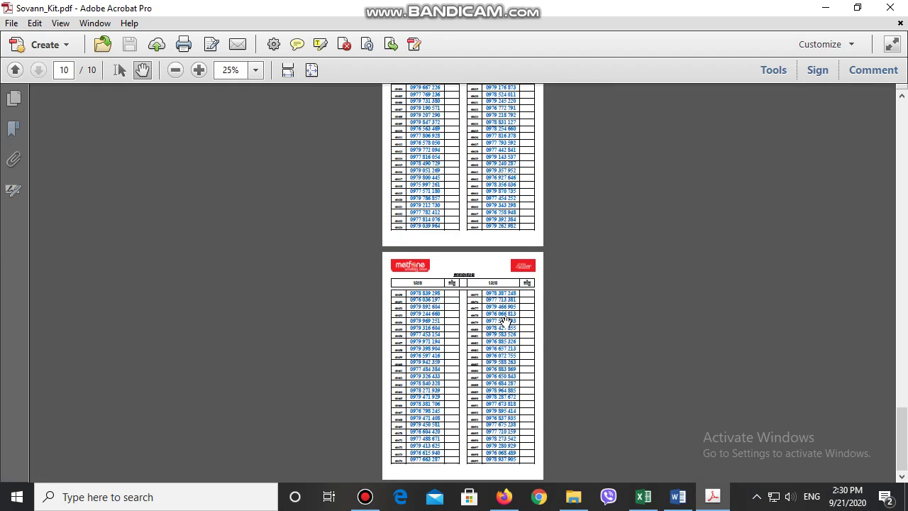
pyautogui.keyDown('ctrl'); pyautogui.scroll(2, 489, 361); pyautogui.keyUp('ctrl')
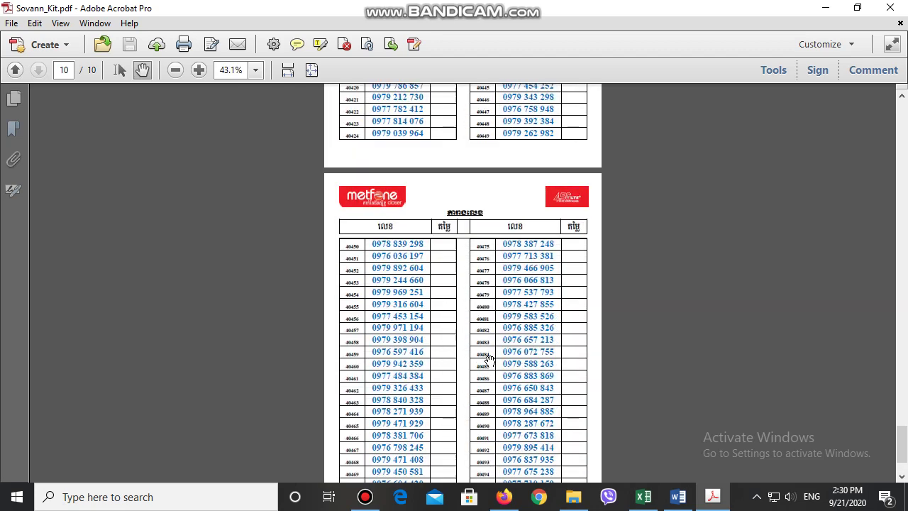
pyautogui.keyDown('ctrl'); pyautogui.scroll(1, 490, 367); pyautogui.keyUp('ctrl')
pyautogui.keyDown('ctrl'); pyautogui.scroll(2, 496, 374); pyautogui.keyUp('ctrl')
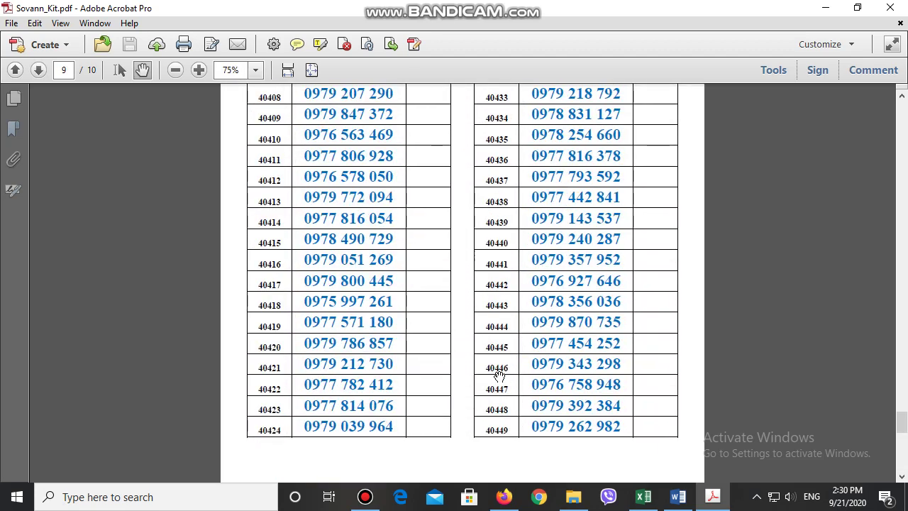
pyautogui.scroll(-5, 532, 344)
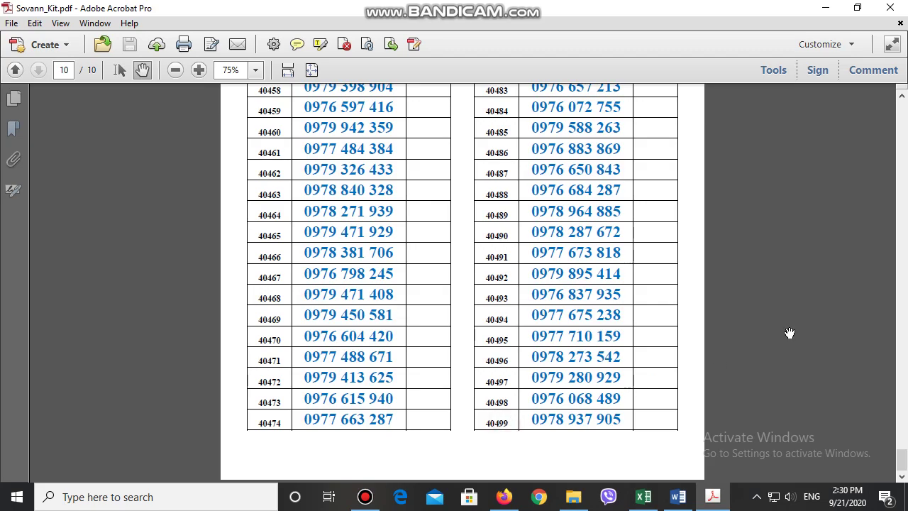
pyautogui.scroll(2, 806, 271)
pyautogui.scroll(6, 622, 181)
pyautogui.scroll(3, 619, 179)
pyautogui.scroll(4, 618, 178)
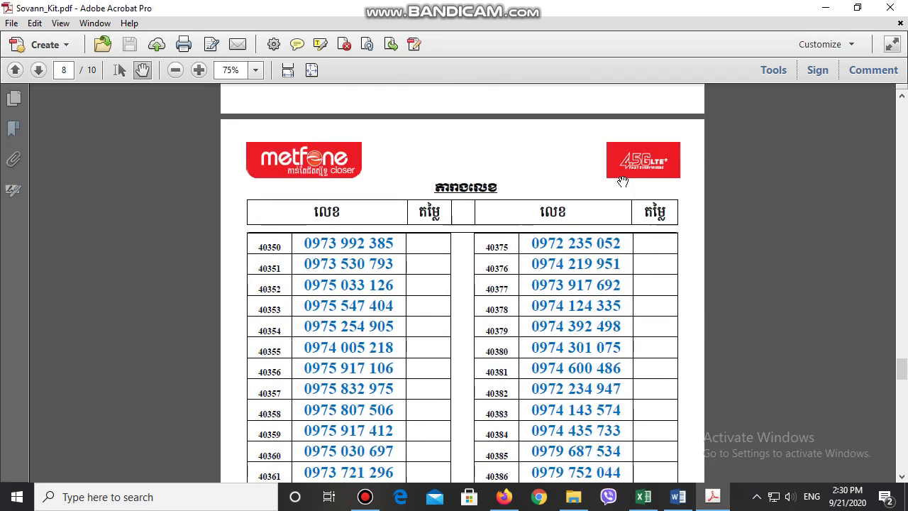
pyautogui.scroll(4, 618, 178)
pyautogui.scroll(3, 570, 181)
pyautogui.scroll(5, 570, 181)
pyautogui.scroll(5, 543, 179)
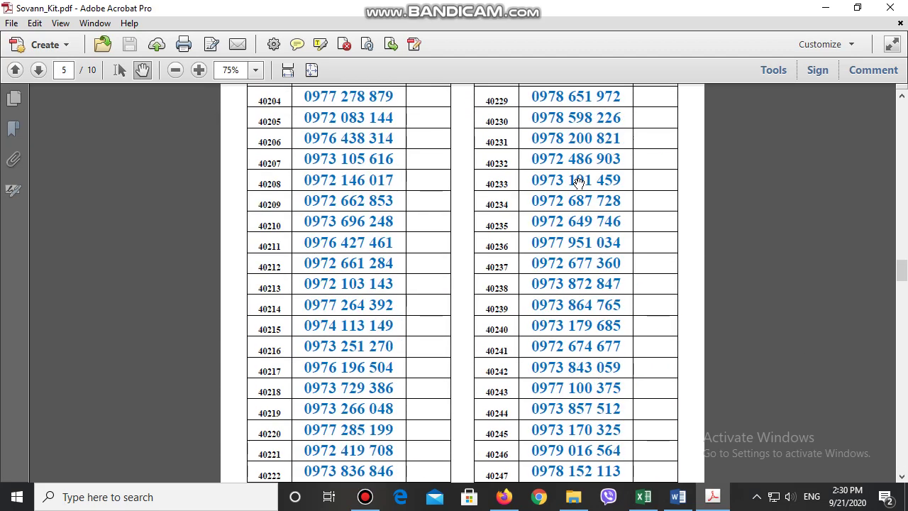
pyautogui.scroll(4, 582, 178)
pyautogui.moveTo(903, 259); pyautogui.dragTo(903, 117)
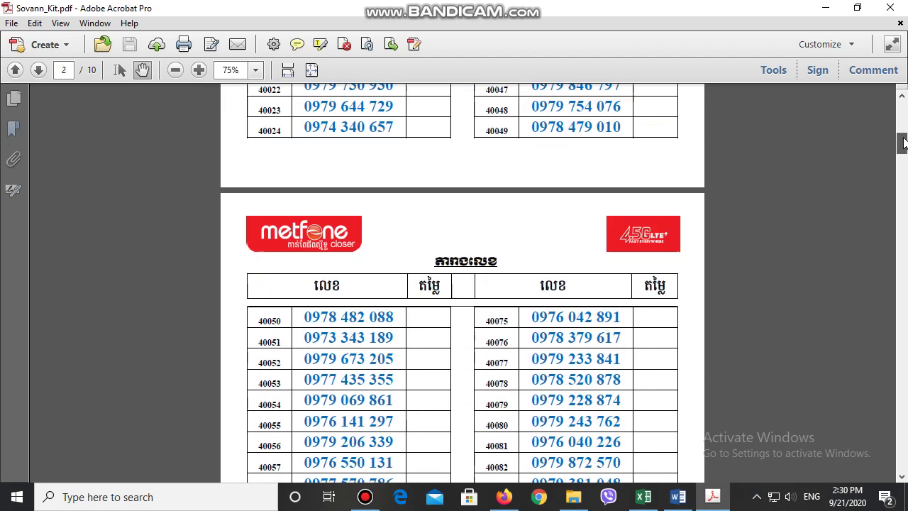
# Step: Close Acrobat and Word, then switch to the Mail app
pyautogui.click(890, 7)
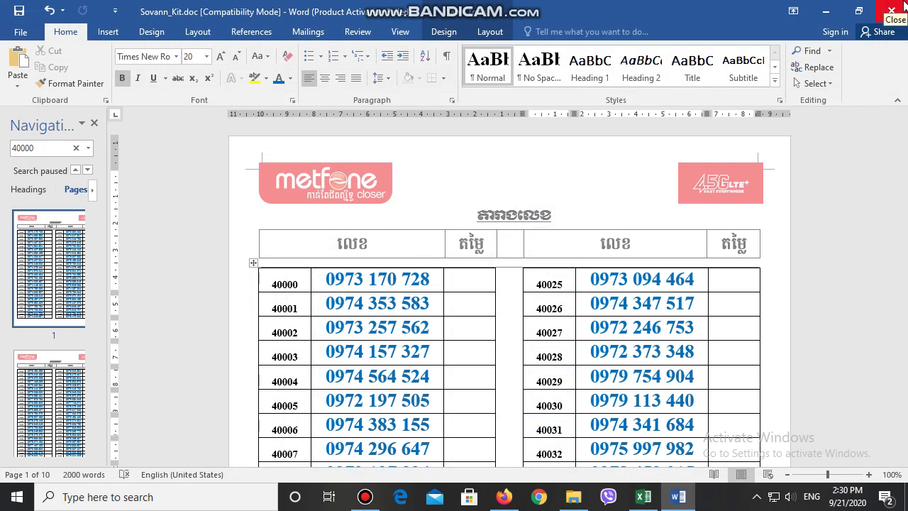
pyautogui.click(902, 4)
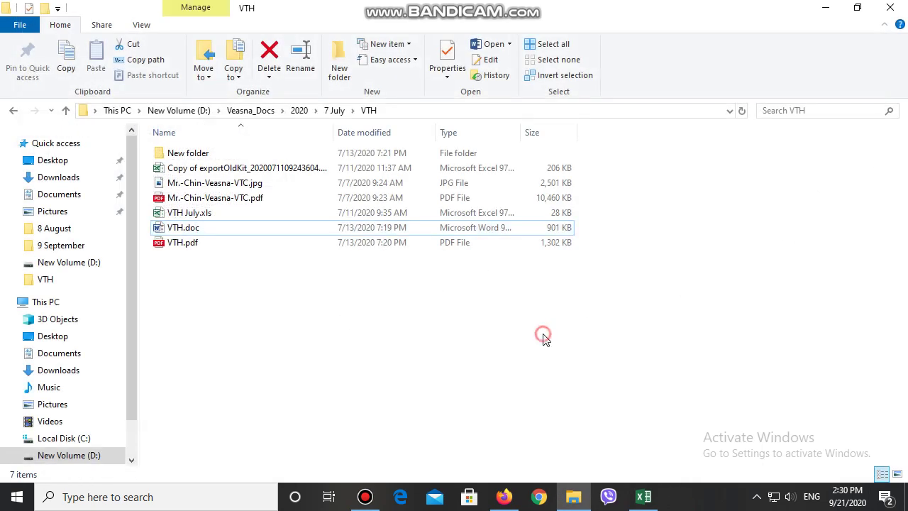
pyautogui.click(504, 497)
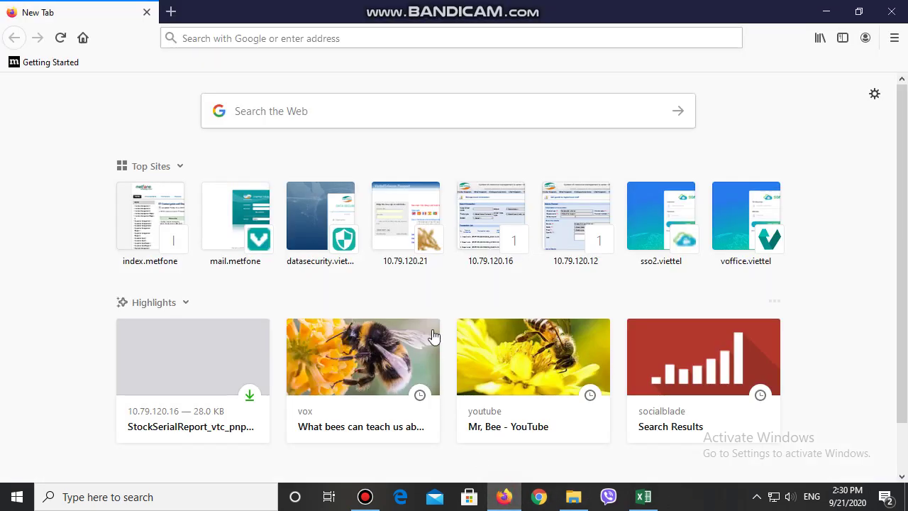
pyautogui.click(435, 499)
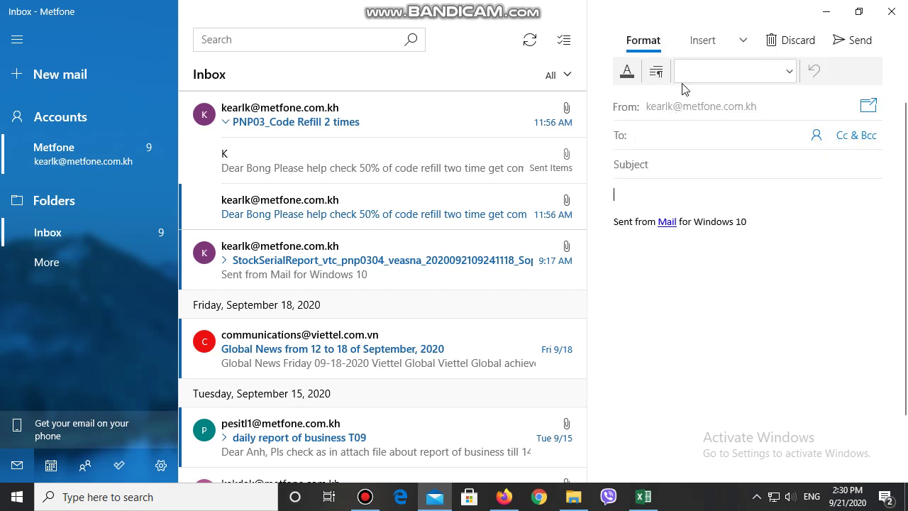
pyautogui.click(701, 46)
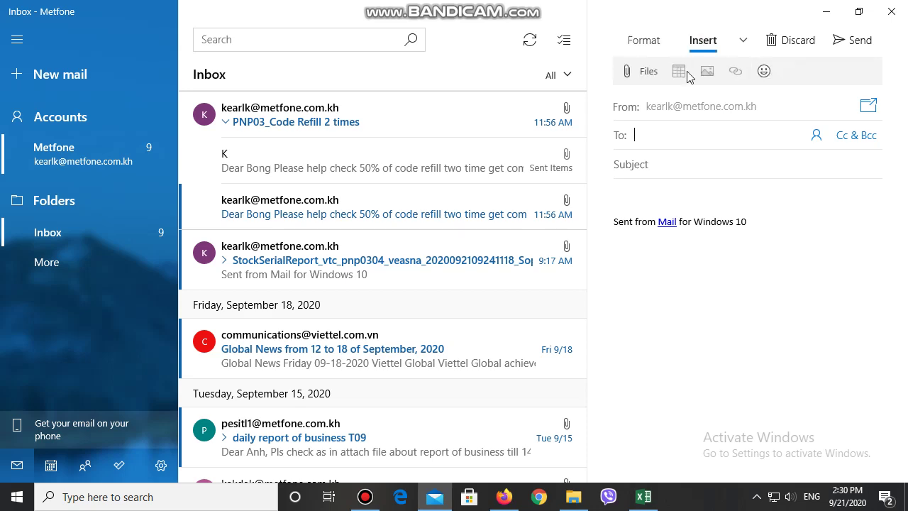
pyautogui.click(655, 75)
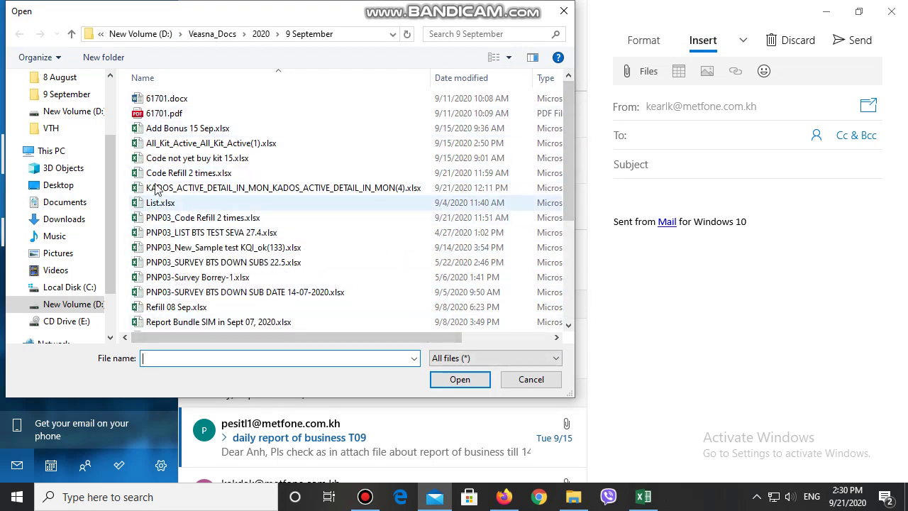
pyautogui.scroll(-4, 223, 294)
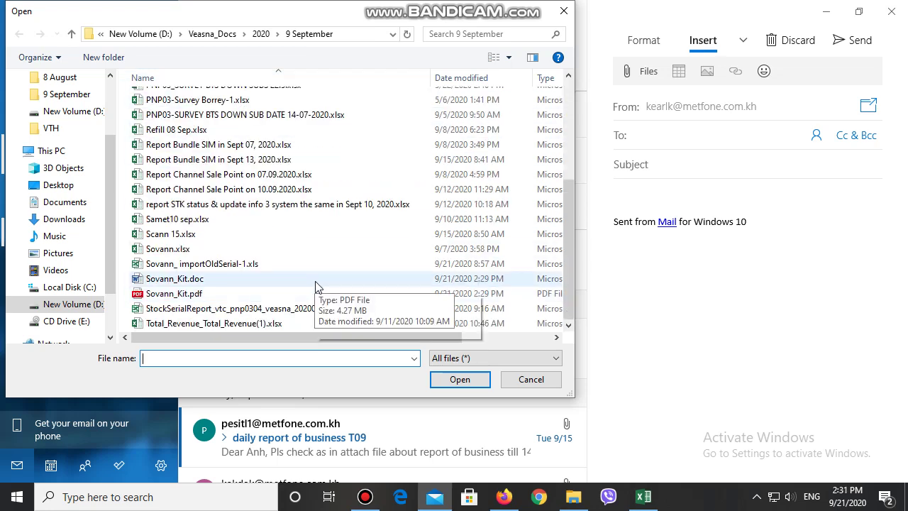
pyautogui.click(173, 282)
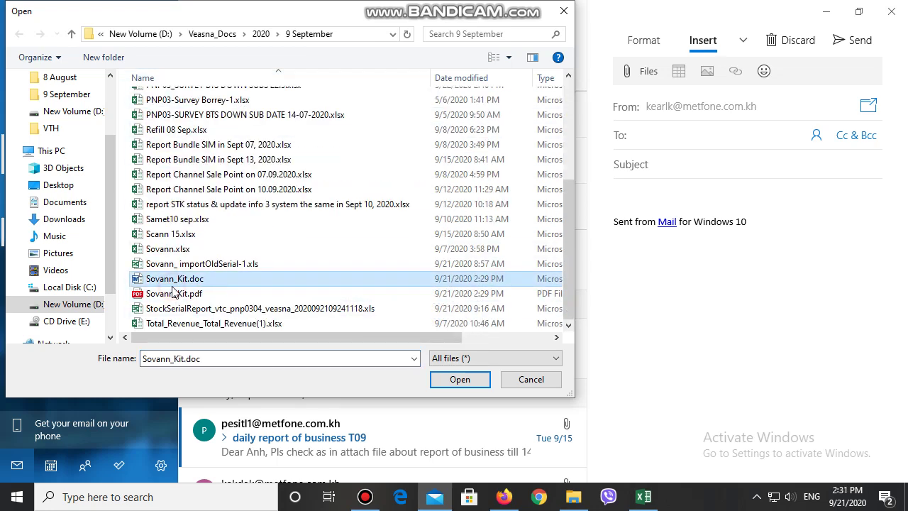
pyautogui.keyDown('ctrl'); pyautogui.click(217, 295); pyautogui.keyUp('ctrl')
pyautogui.click(465, 380)
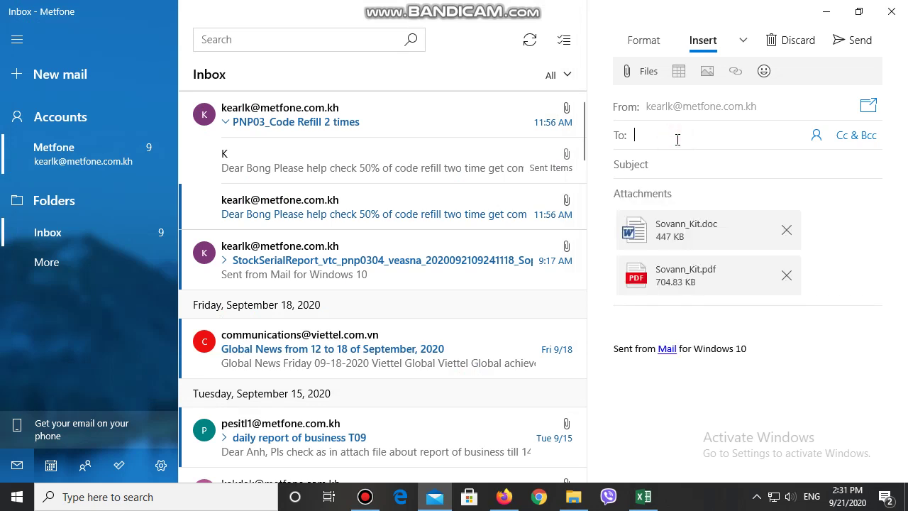
# Step: Remove the stray text from the To line and paste Sovann_kit as the subject
pyautogui.write('Sovann_kit')
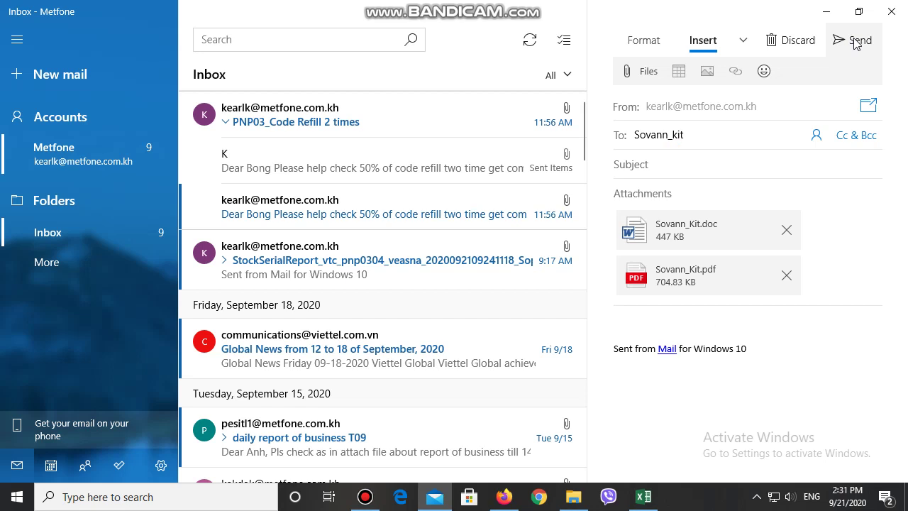
pyautogui.click(690, 116)
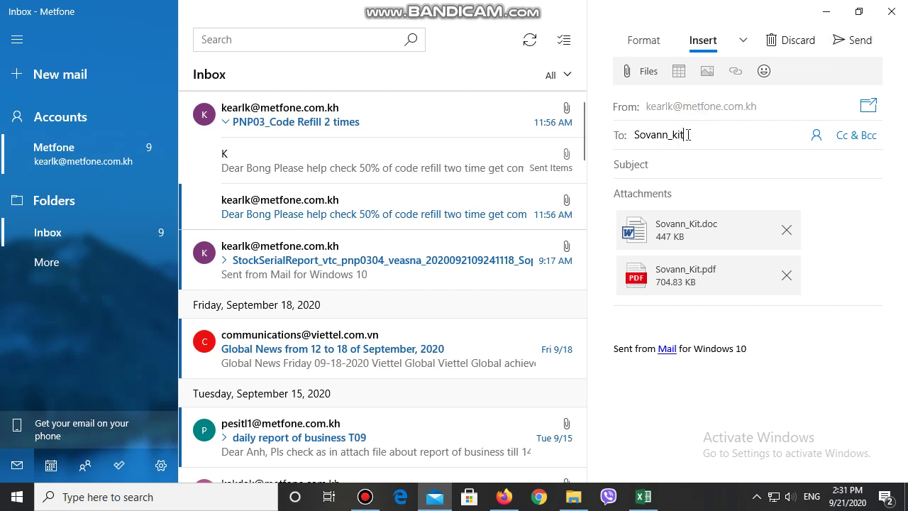
pyautogui.click(718, 135)
pyautogui.moveTo(704, 135); pyautogui.dragTo(620, 135)
pyautogui.hotkey('ctrl', 'c')
pyautogui.press('BackSpace')
pyautogui.click(640, 164)
pyautogui.hotkey('ctrl', 'v')
# Step: Add two recipients to the To line from the address suggestions
pyautogui.doubleClick(692, 132)
pyautogui.press('BackSpace')
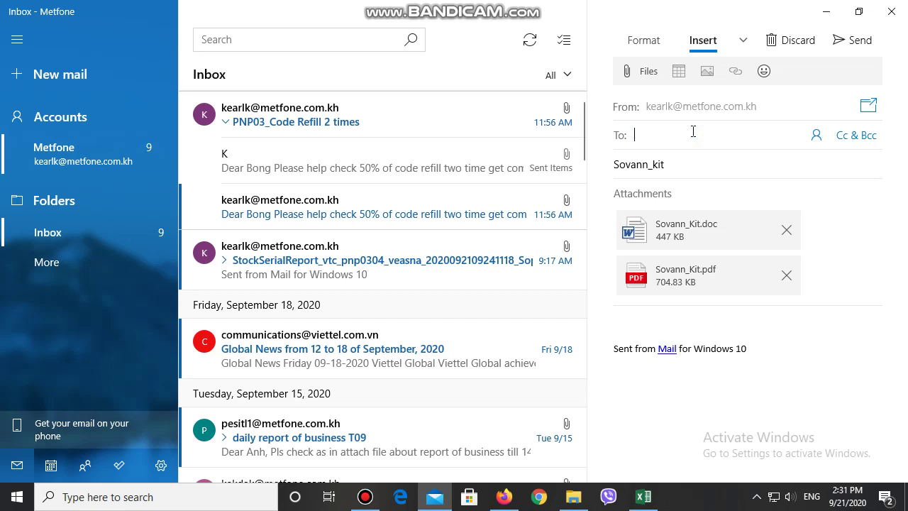
pyautogui.write('kea')
pyautogui.press('Return')
pyautogui.write('chin')
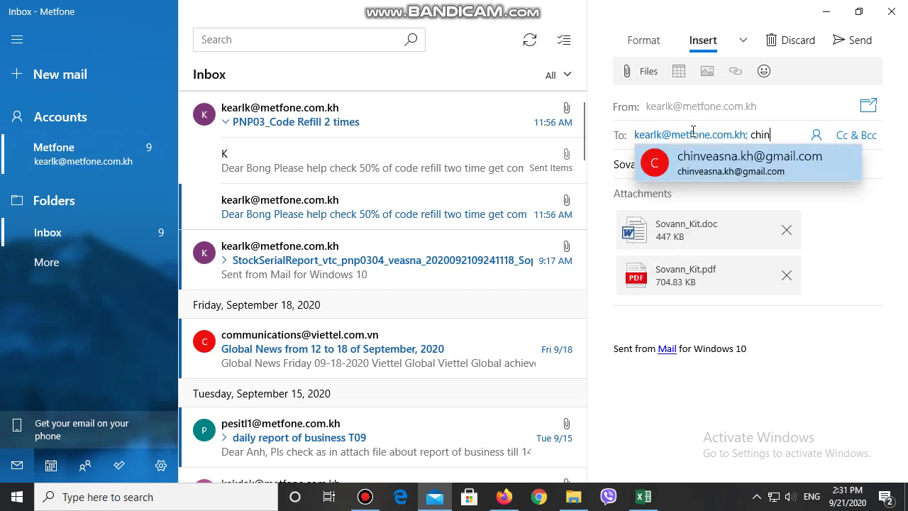
pyautogui.press('Return')
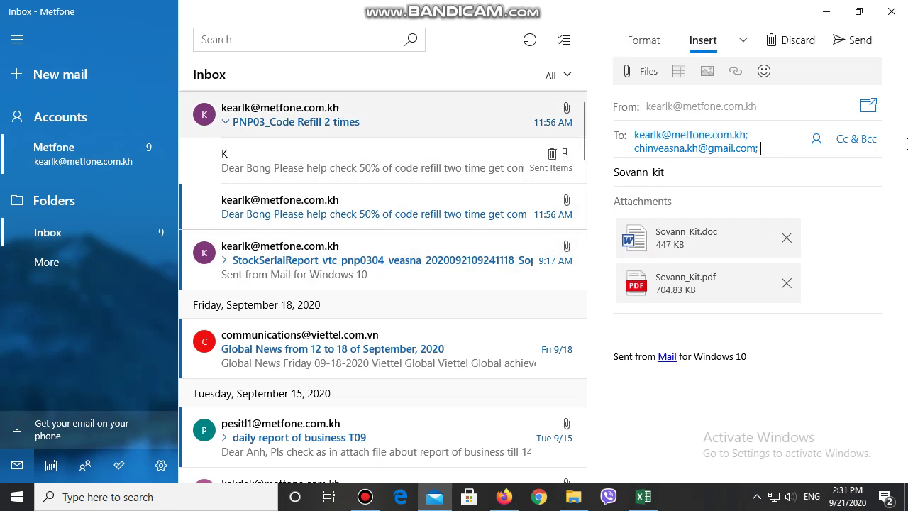